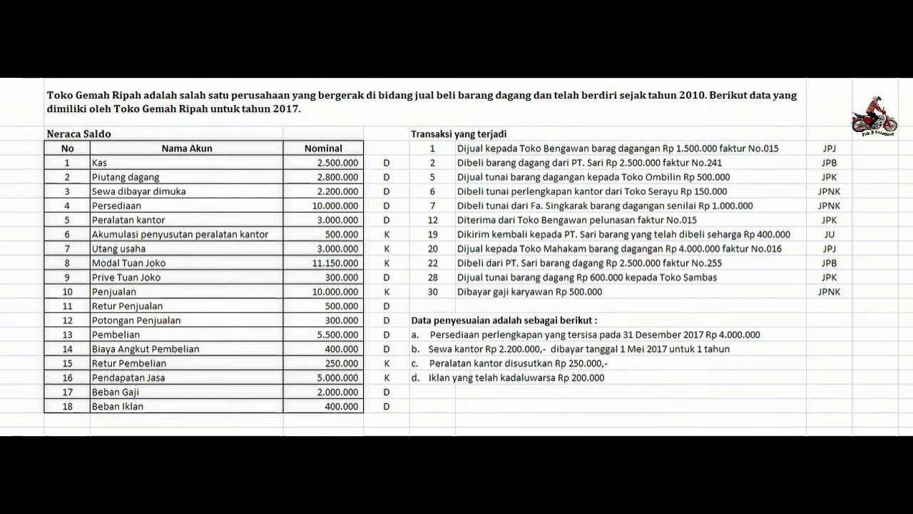
Review the receivables subsidiary ledger and the receivables, payables and inventory balance lists of Toko Gemah Ripah.
left_click(631, 320)
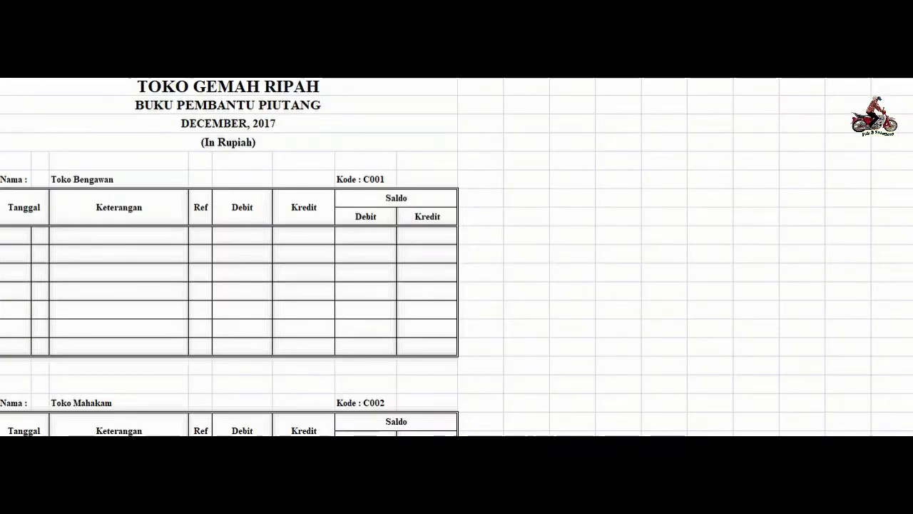
scroll(276, 256, "down", 3)
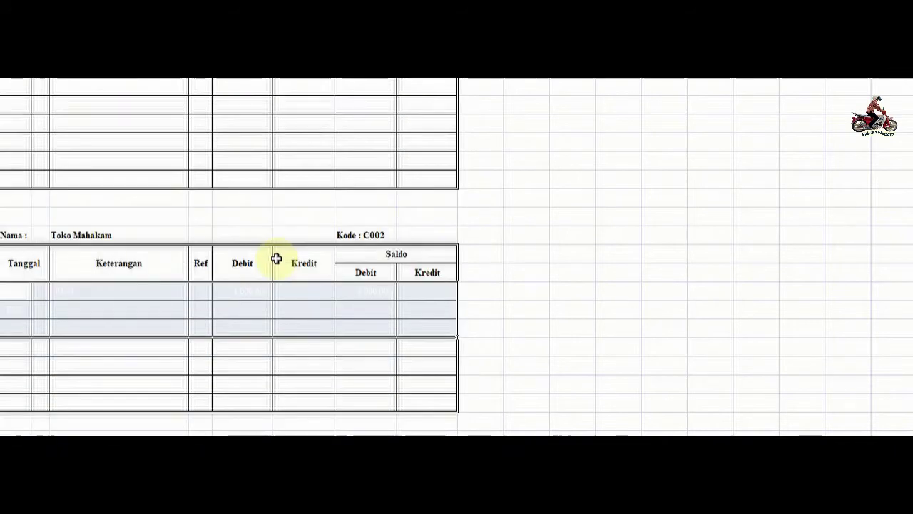
scroll(345, 367, "up", 3)
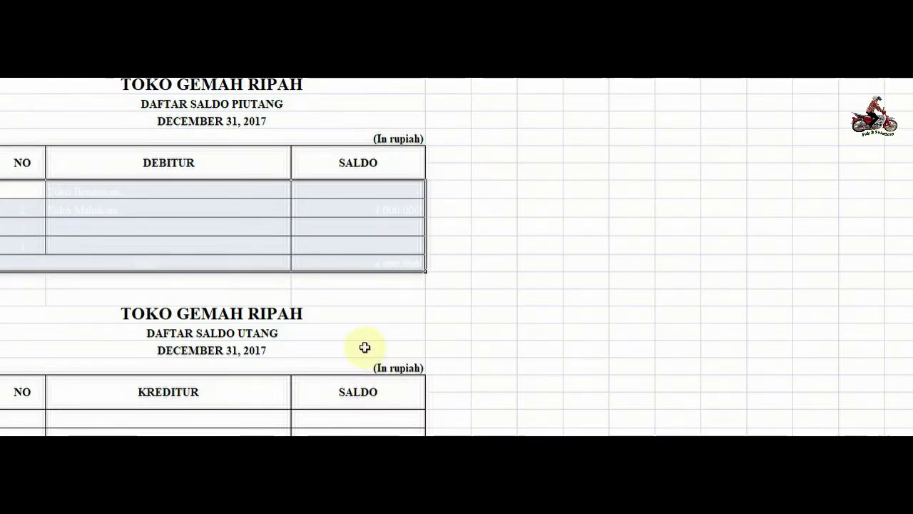
scroll(364, 342, "down", 4)
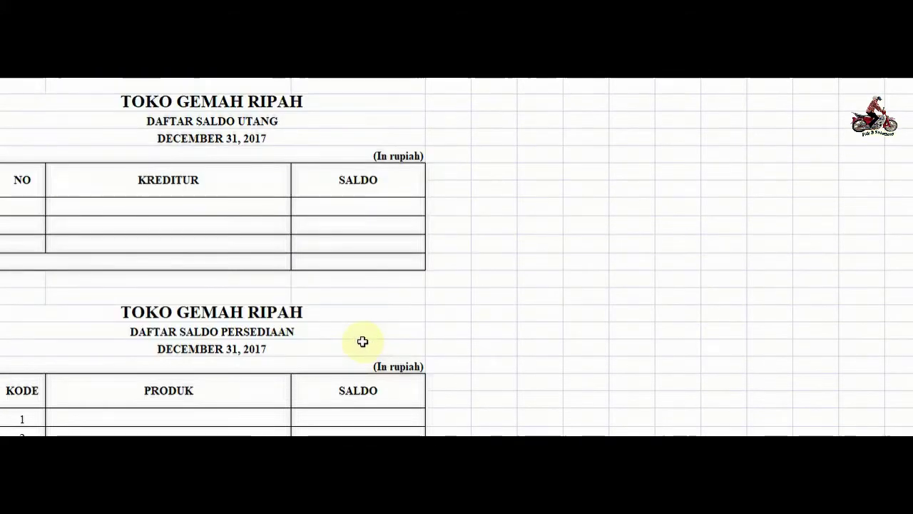
scroll(362, 342, "down", 2)
scroll(363, 342, "down", 1)
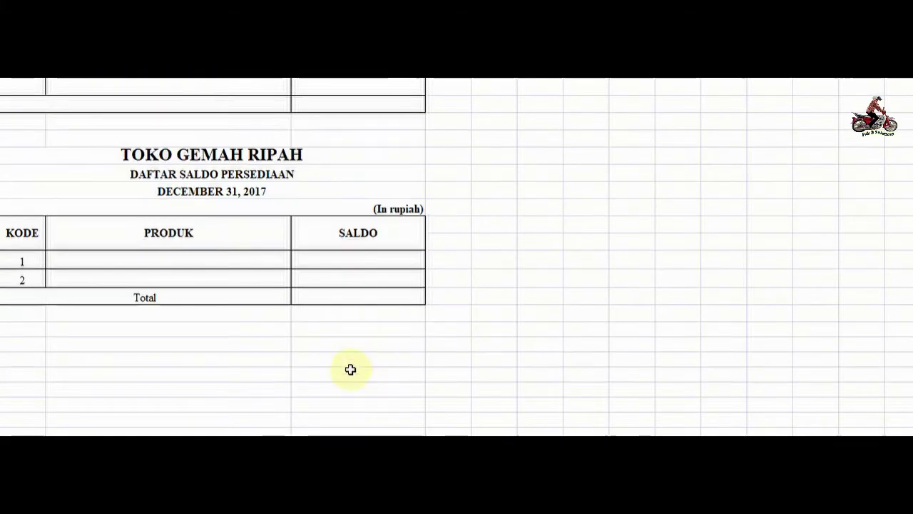
left_click(323, 430)
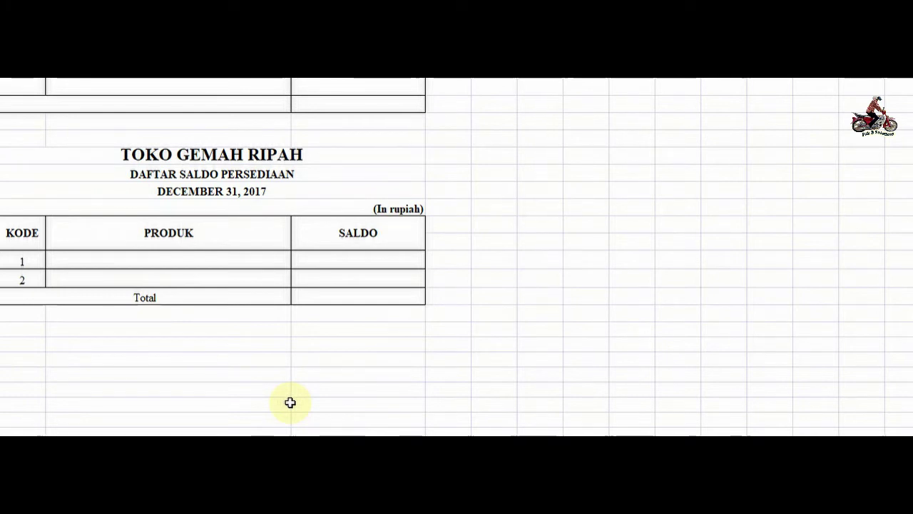
Review the petty cash journal and the FIFO inventory card, and return to Toko Bengawan's receivables ledger.
key("ctrl+Page_Down")
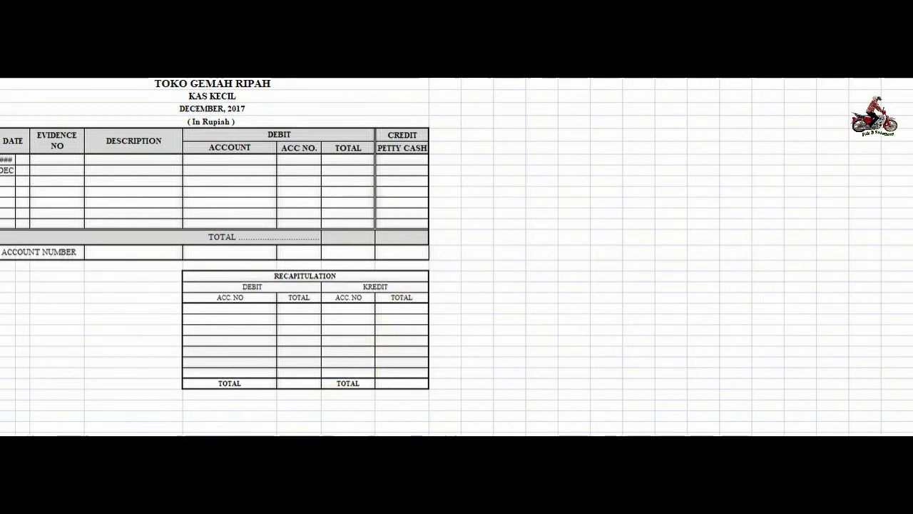
left_click(510, 341)
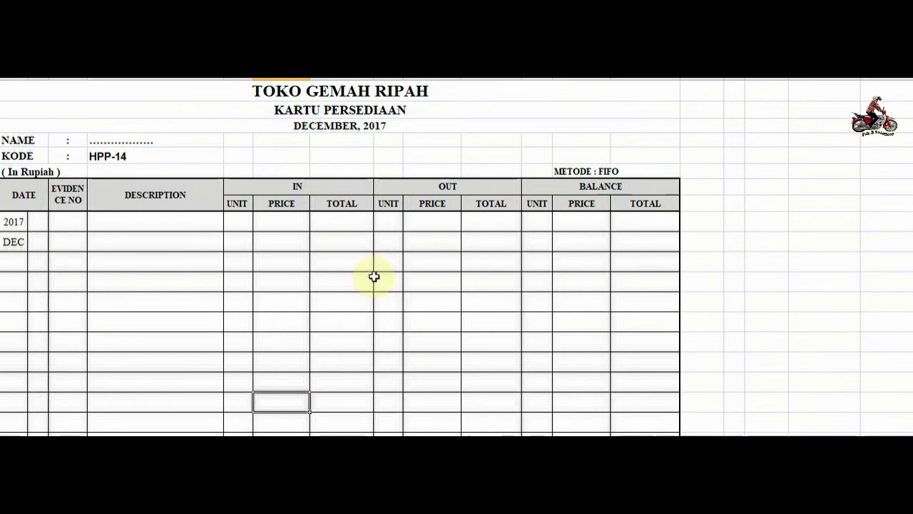
scroll(373, 277, "down", 2)
scroll(375, 271, "up", 1)
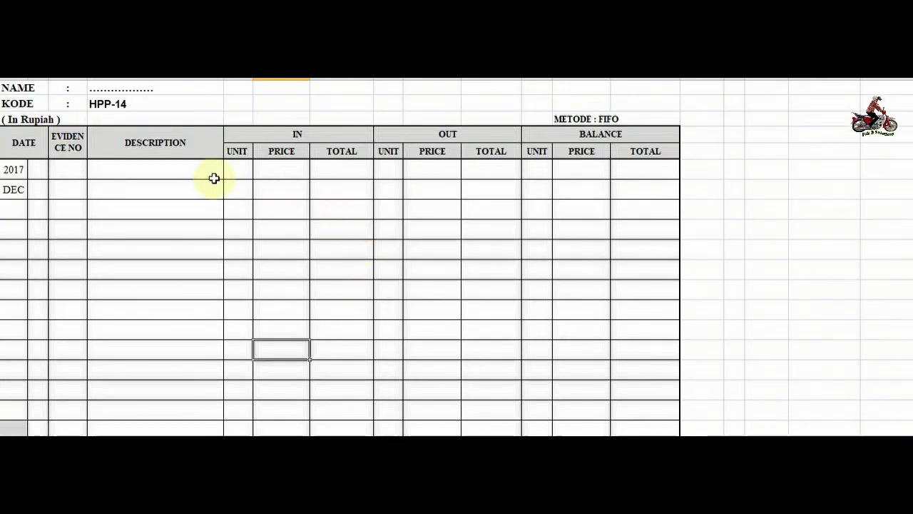
scroll(309, 216, "down", 2)
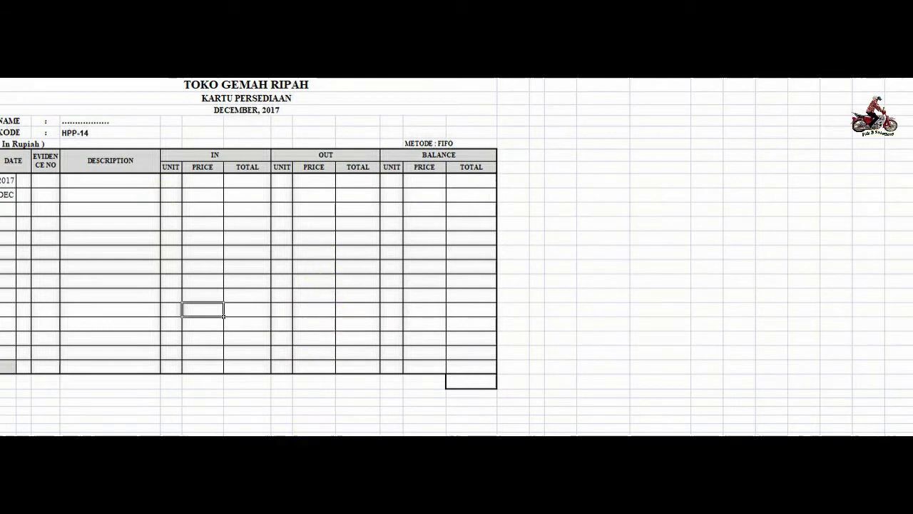
key("ctrl+Page_Down")
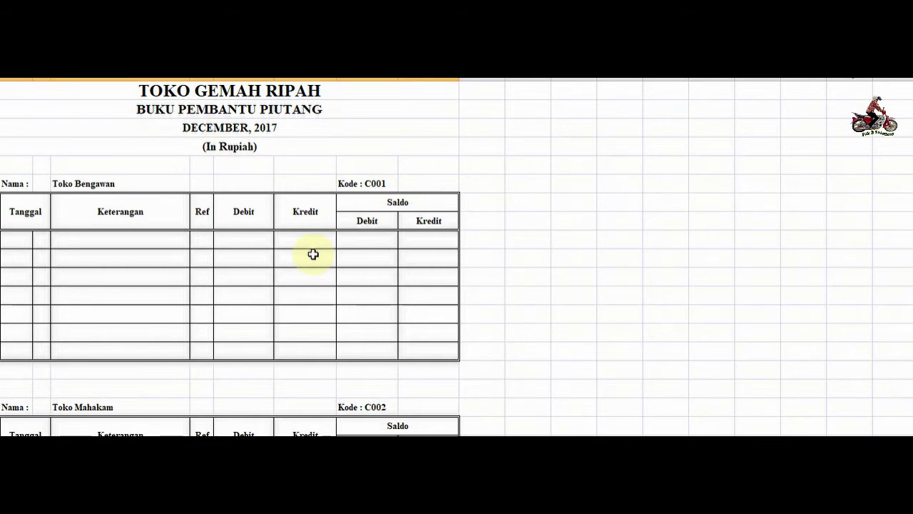
left_click(16, 239)
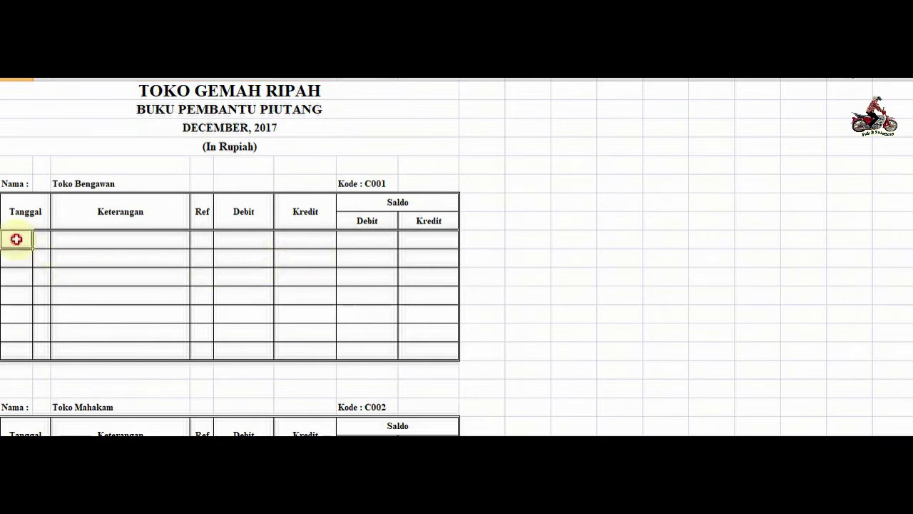
left_click(71, 236)
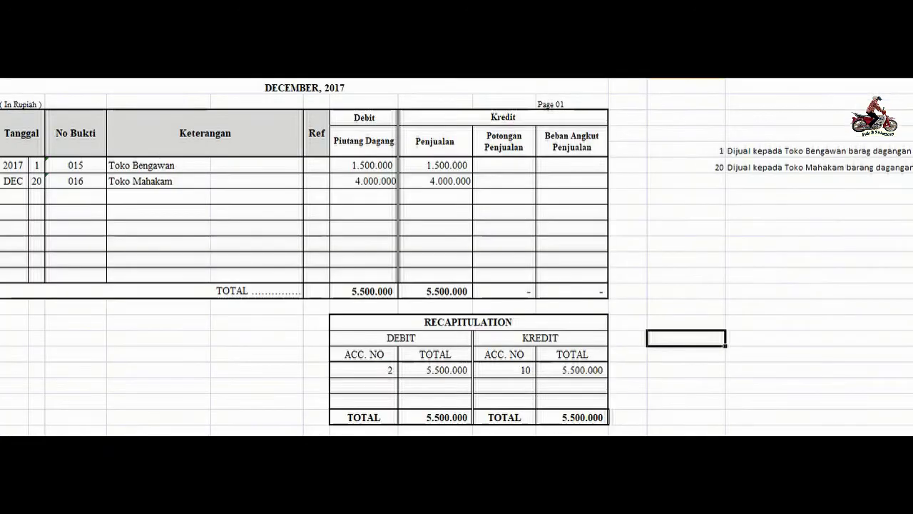
Fill the Piutang Dagang column and its Debit header in the sales journal with yellow, down to the total row.
left_click_drag(355, 138, 366, 285)
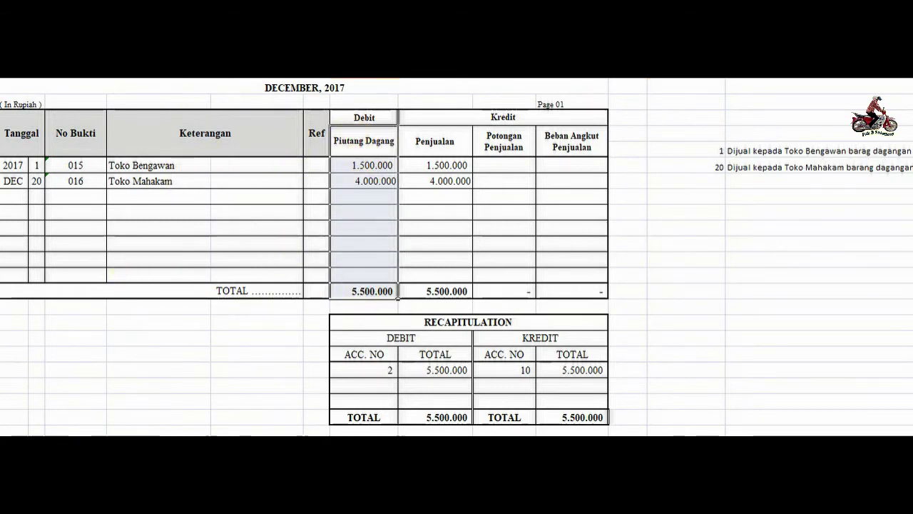
left_click(192, 71)
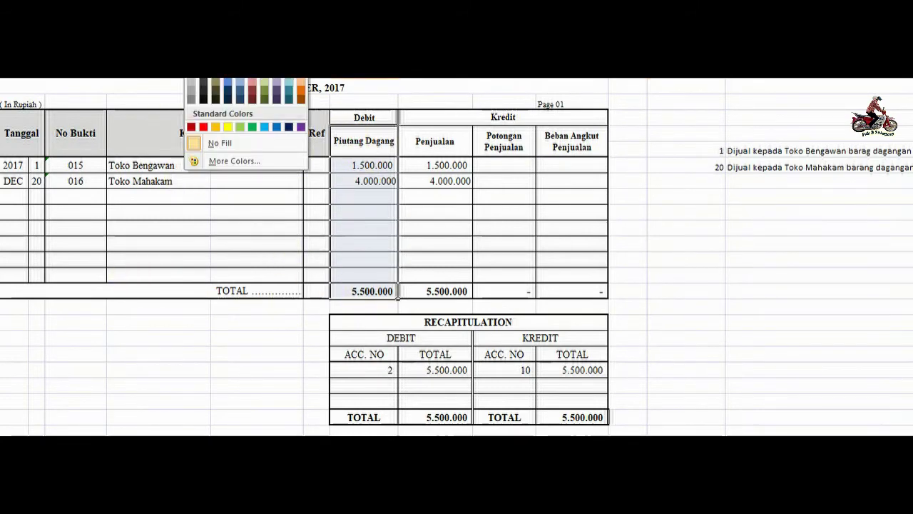
left_click(223, 127)
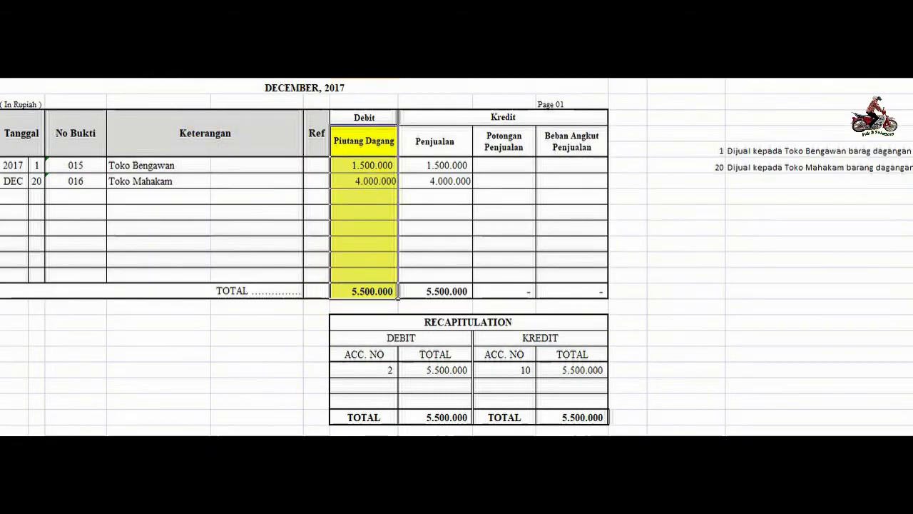
left_click(363, 116)
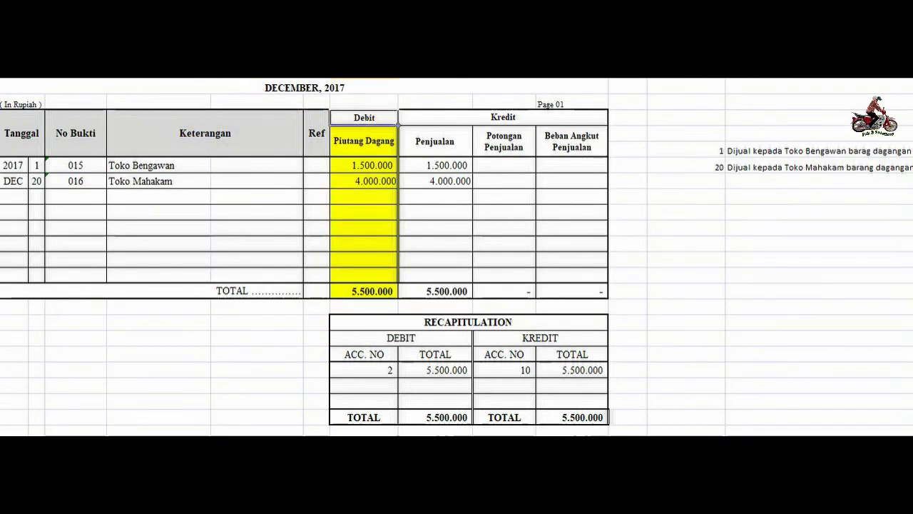
key("F4")
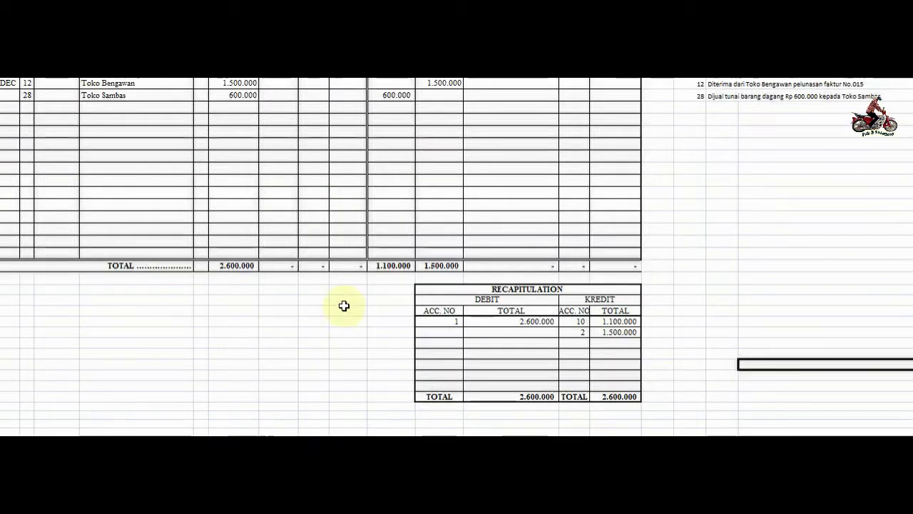
Fill the Piutang Dagang column, down to its total, and the Kredit header in the cash receipts journal with yellow.
scroll(342, 306, "up", 3)
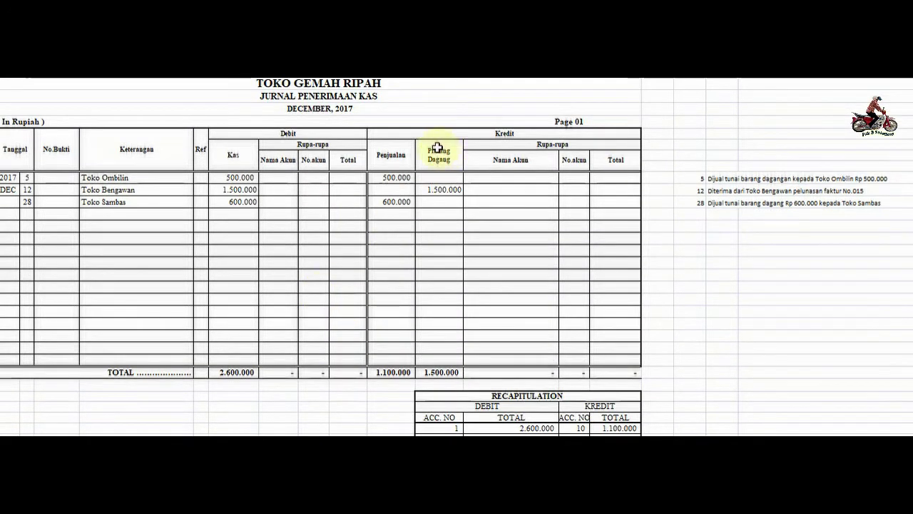
left_click_drag(435, 146, 438, 372)
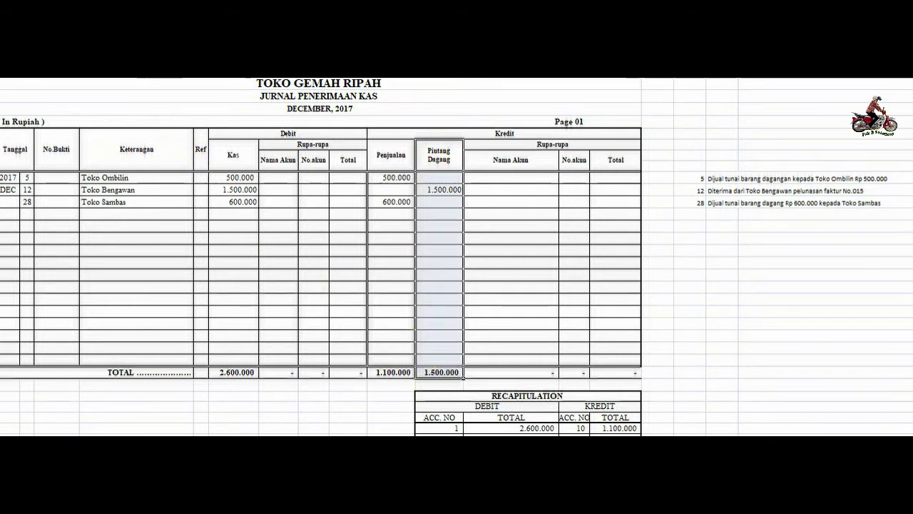
key("F4")
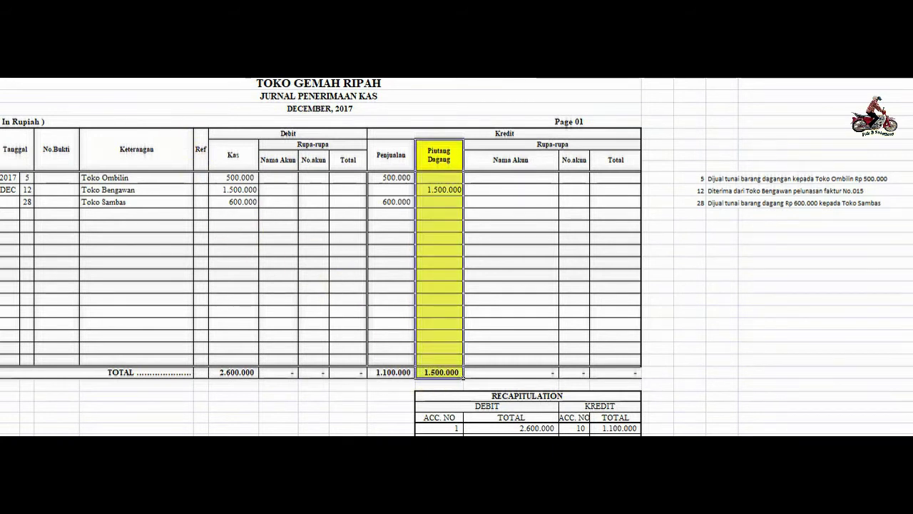
left_click(490, 137)
key("F4")
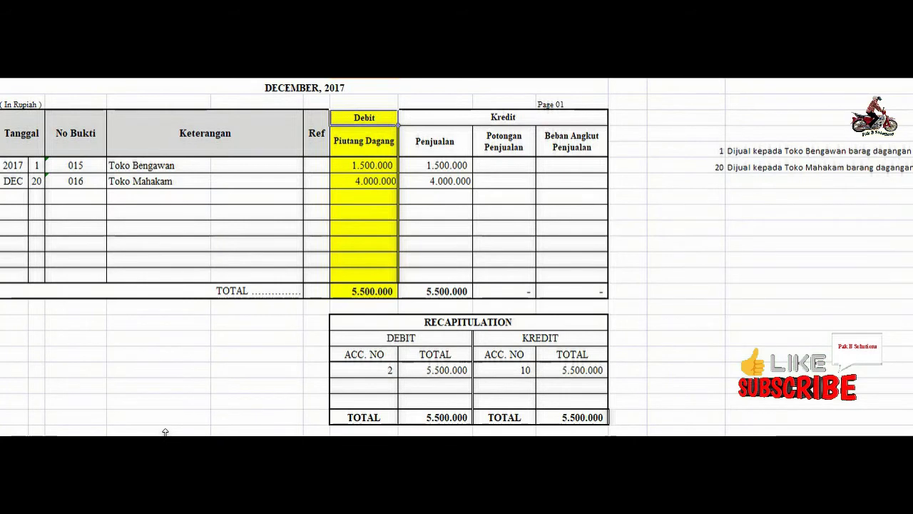
Turn the hidden entries 2017, 1, DEC and JPJ-01 black in the date and description cells of Toko Bengawan's receivables ledger.
scroll(312, 165, "up", 1)
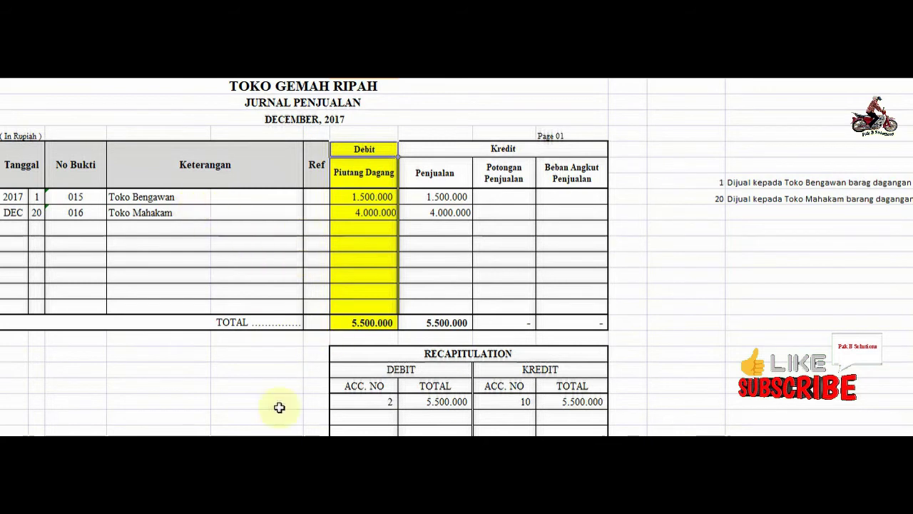
key("ctrl+Page_Down")
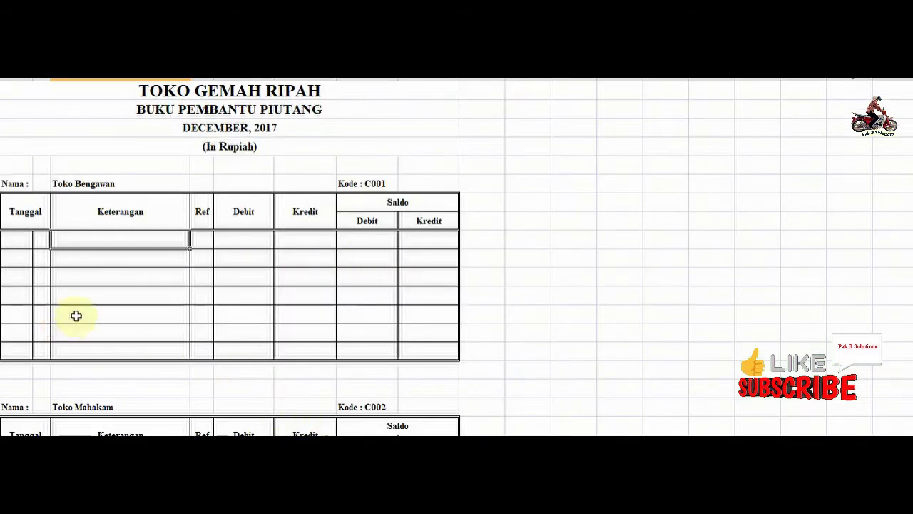
left_click(16, 239)
left_click_drag(15, 239, 36, 245)
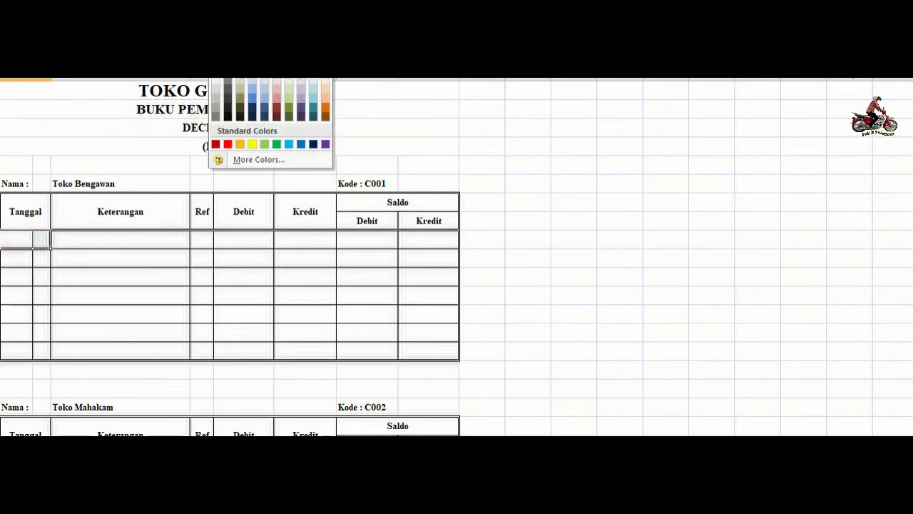
left_click(234, 80)
left_click(10, 258)
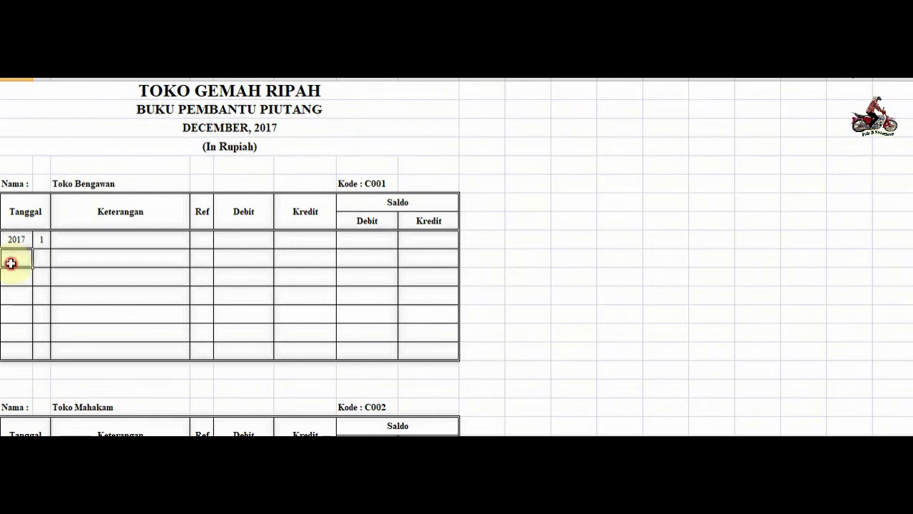
left_click(86, 239)
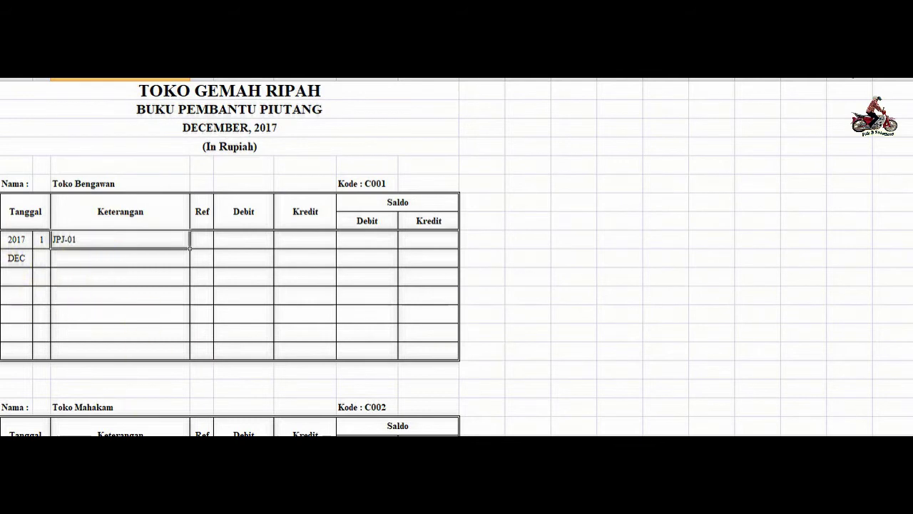
Check the Toko Bengawan receivable amount and the page number in the sales journal against the receivables ledger.
key("ctrl+Page_Up")
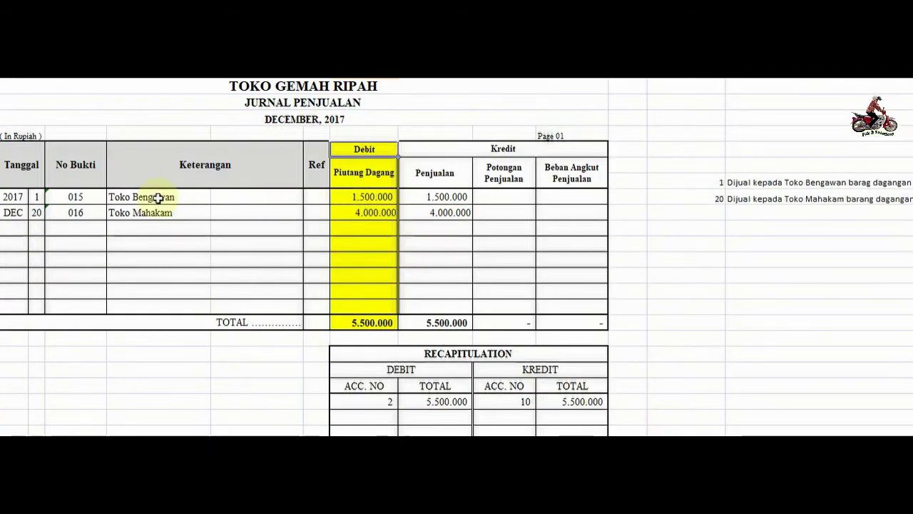
left_click(383, 197)
key("ctrl+Page_Down")
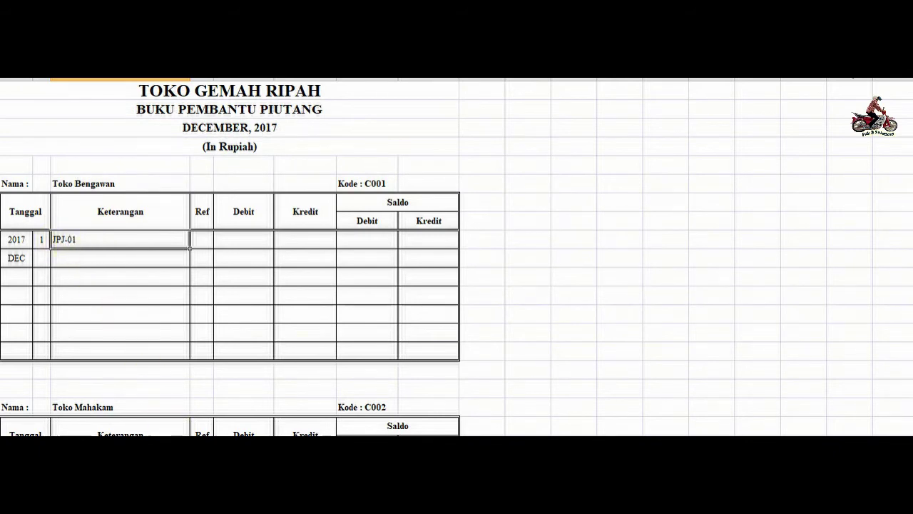
key("ctrl+Page_Up")
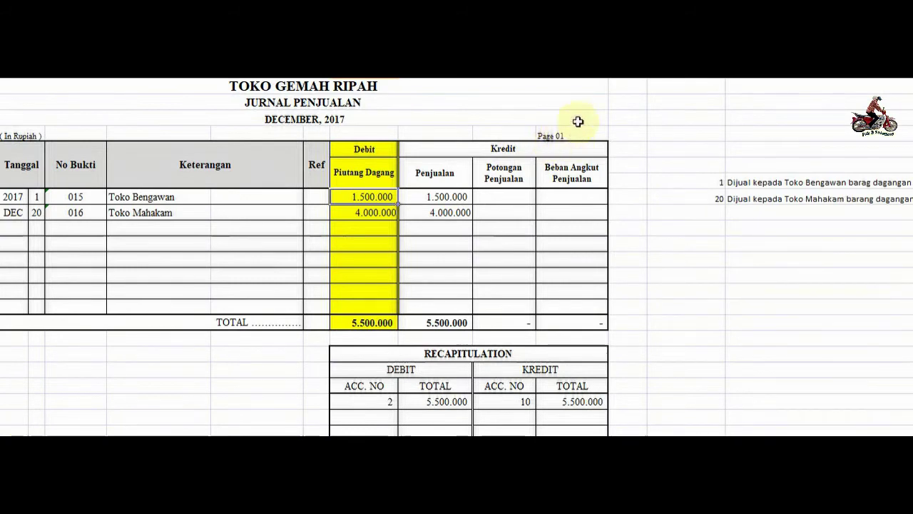
key("ctrl+Page_Down")
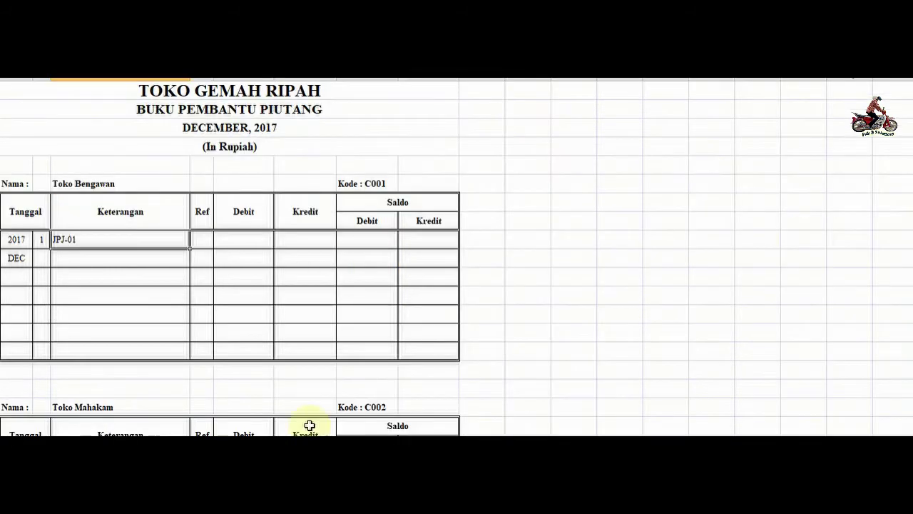
Turn the hidden 1.500.000 amounts black in the Debit and Saldo Debit cells of Toko Bengawan's JPJ-01 entry.
left_click(202, 239)
left_click(241, 242)
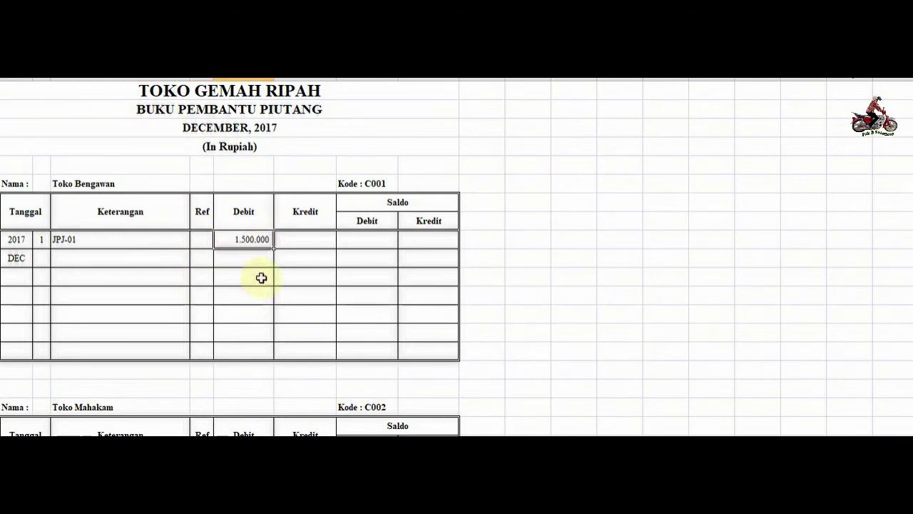
left_click(372, 242)
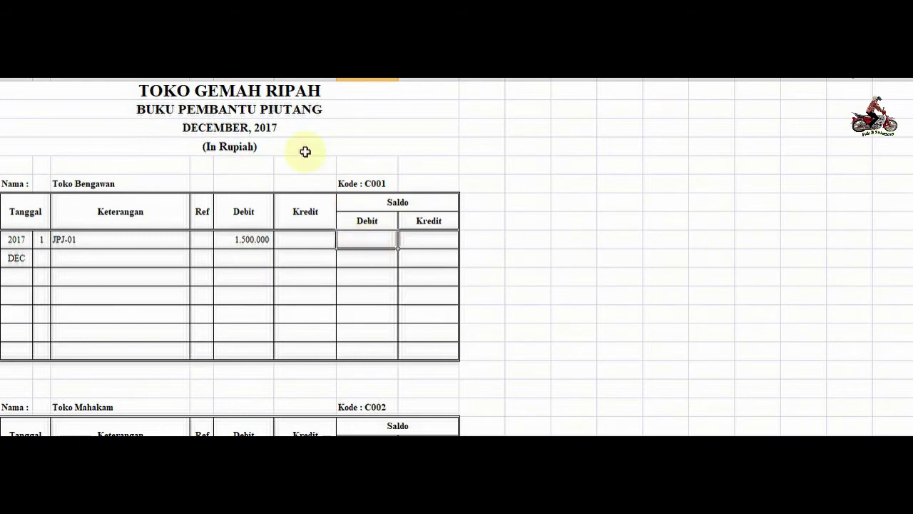
left_click(392, 236)
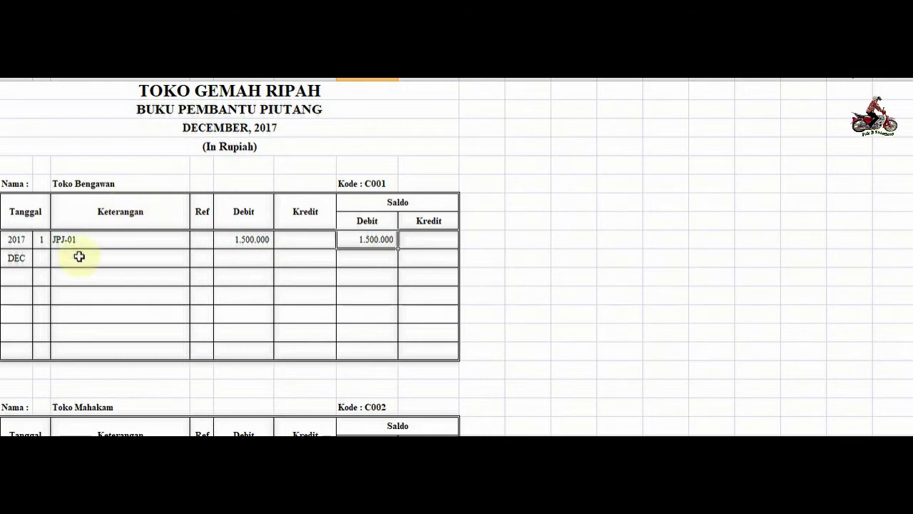
Turn the hidden entries 12 and JPK-01 black in Toko Bengawan's receivables ledger, matching its receipt in the cash receipts journal.
left_click_drag(41, 256, 145, 307)
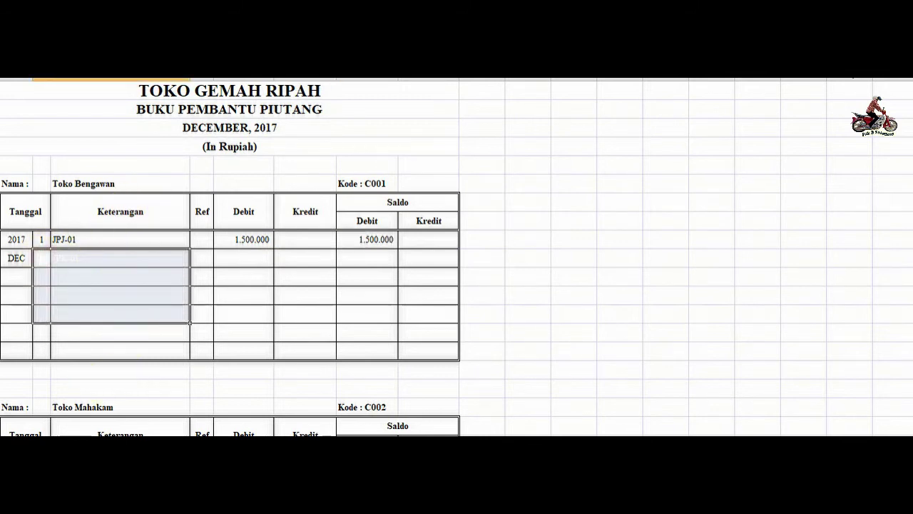
left_click(107, 303)
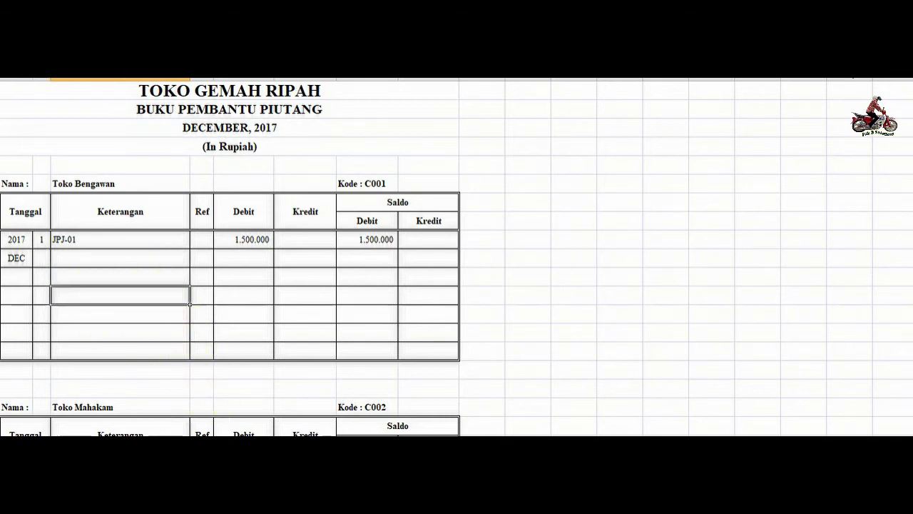
key("ctrl+Page_Up")
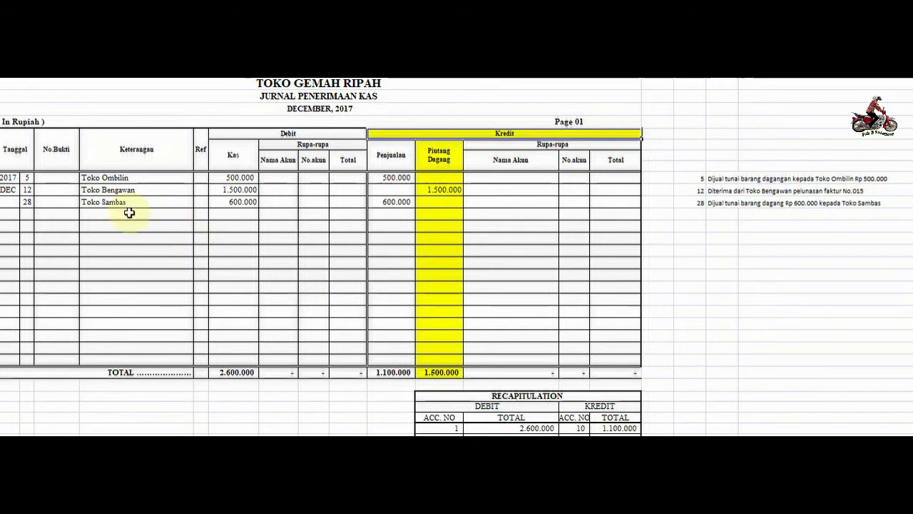
left_click(26, 190)
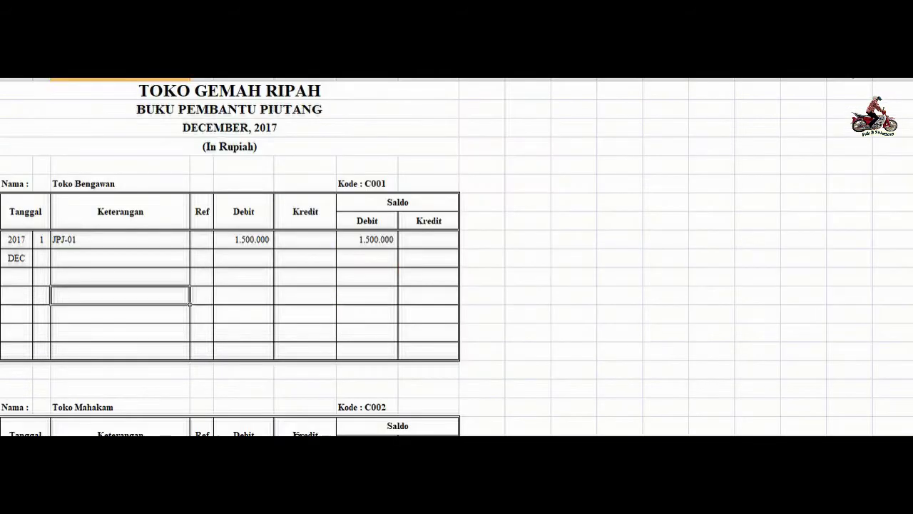
left_click(41, 258)
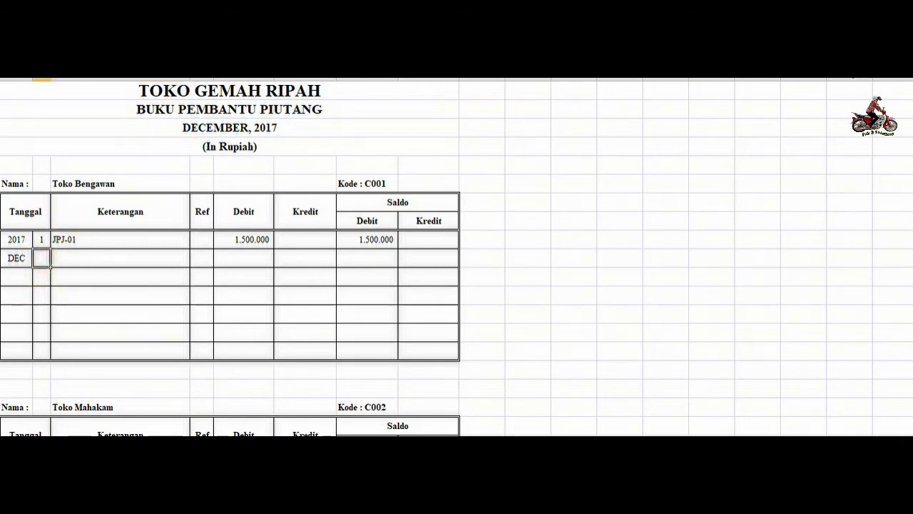
left_click(93, 256)
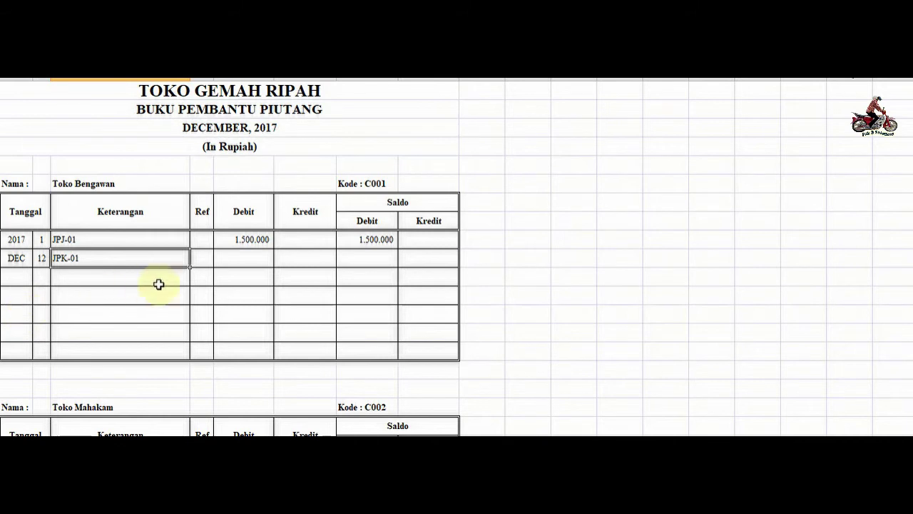
Show 1.500.000 in the Kredit cell of Toko Bengawan's JPK-01 entry and enter 0 as its Saldo Debit.
left_click(236, 258)
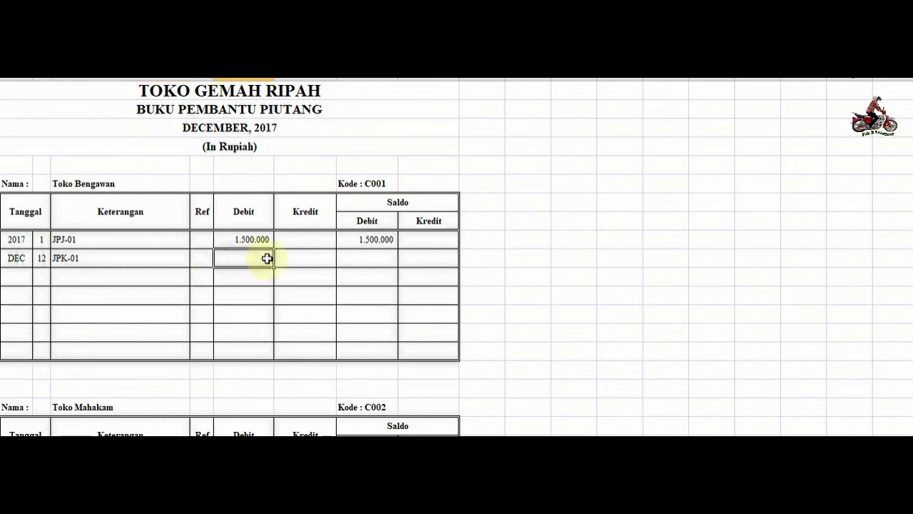
left_click(302, 259)
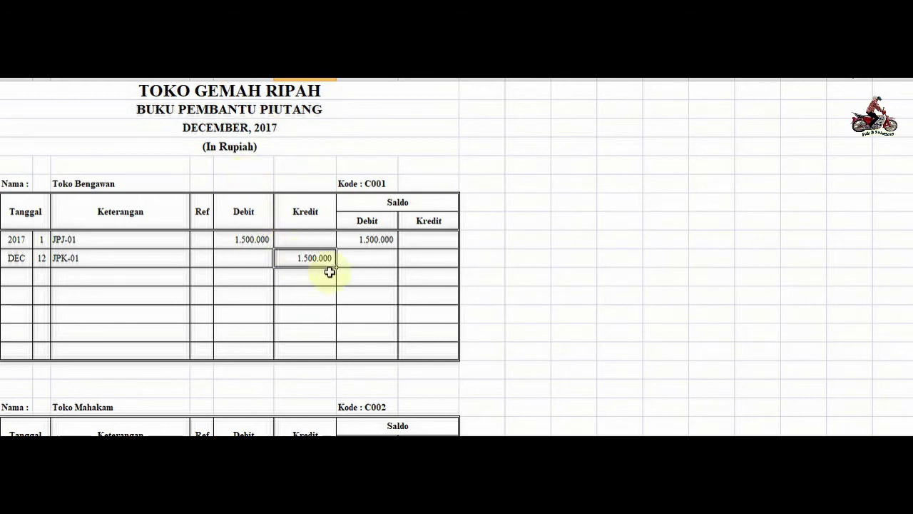
left_click(381, 258)
left_click(377, 223)
left_click(378, 240)
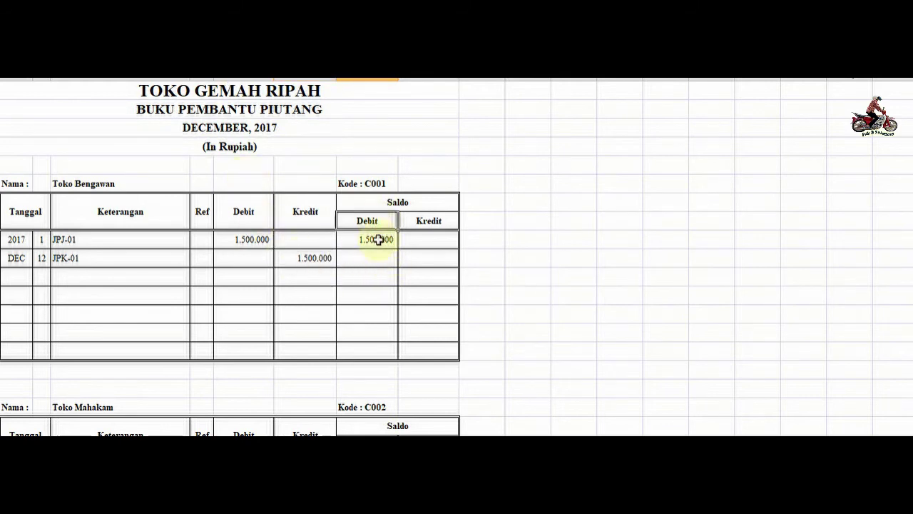
left_click(309, 257)
left_click(370, 257)
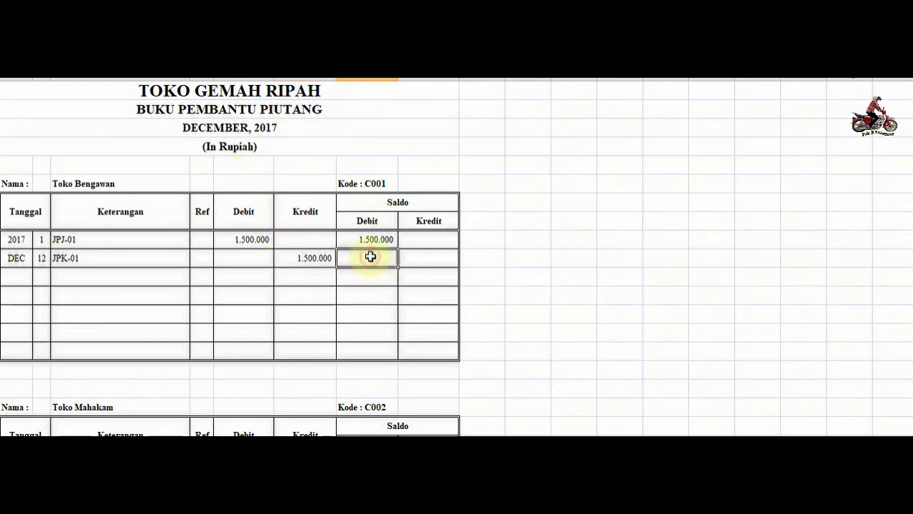
type("0")
key("Return")
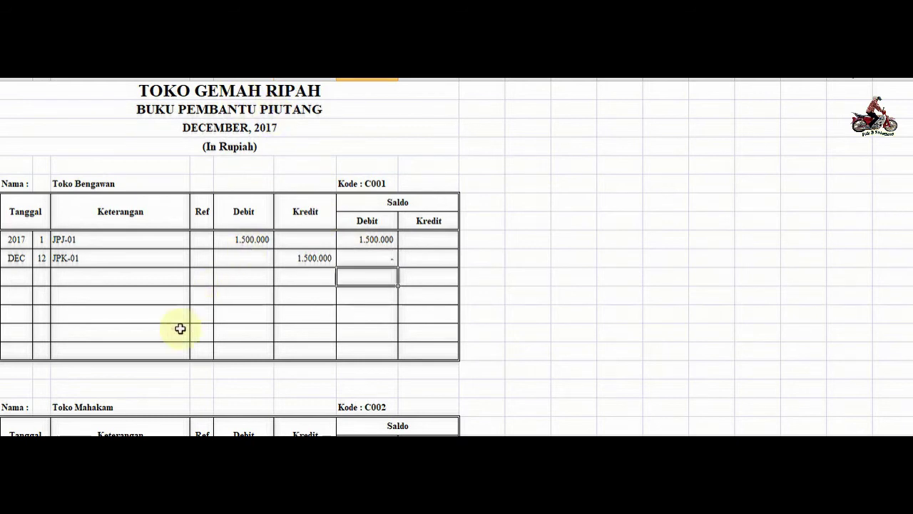
Fill in the date 2017 DEC 20 in Toko Mahakam's receivables ledger from its sales journal entry.
scroll(102, 383, "down", 2)
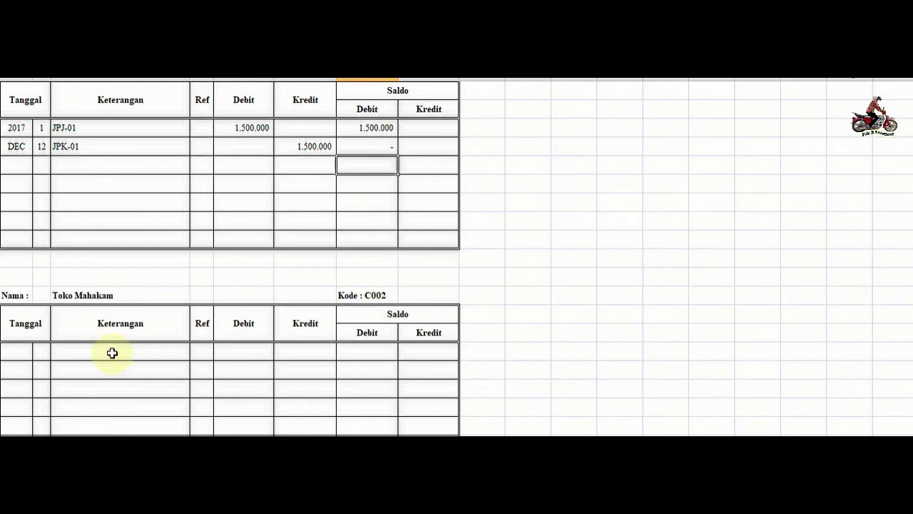
key("ctrl+Page_Up")
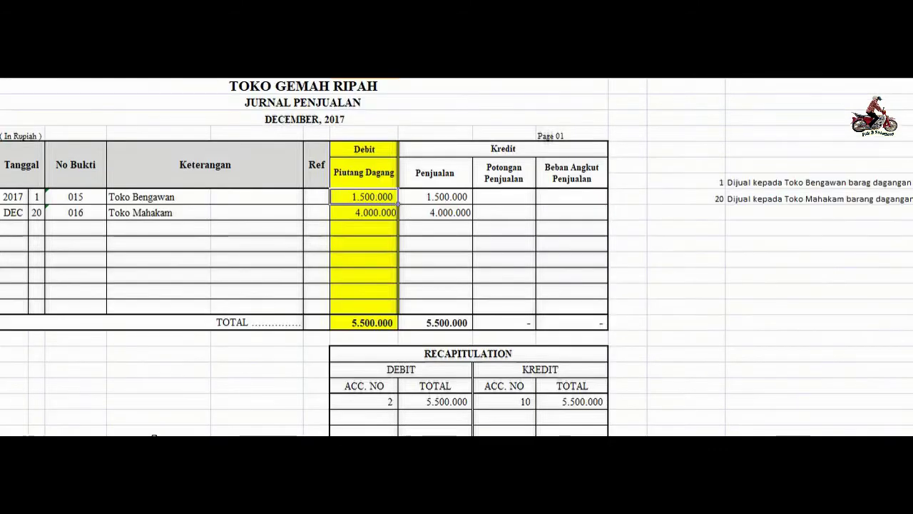
left_click(109, 214)
left_click(31, 215)
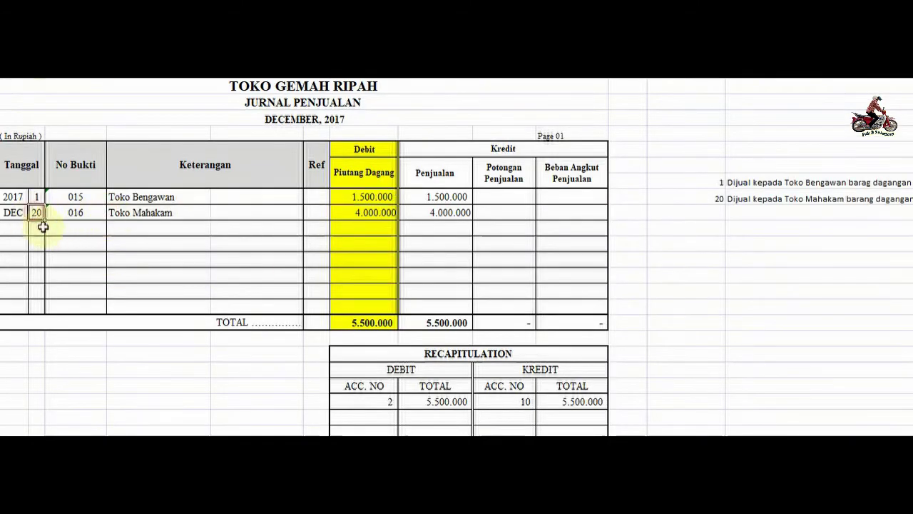
left_click(378, 212)
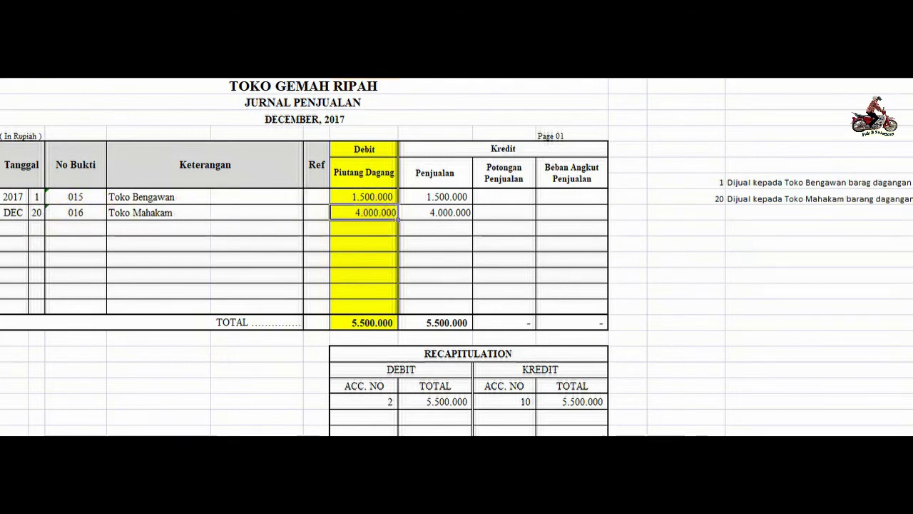
key("ctrl+Page_Down")
left_click(7, 355)
left_click_drag(25, 365, 45, 369)
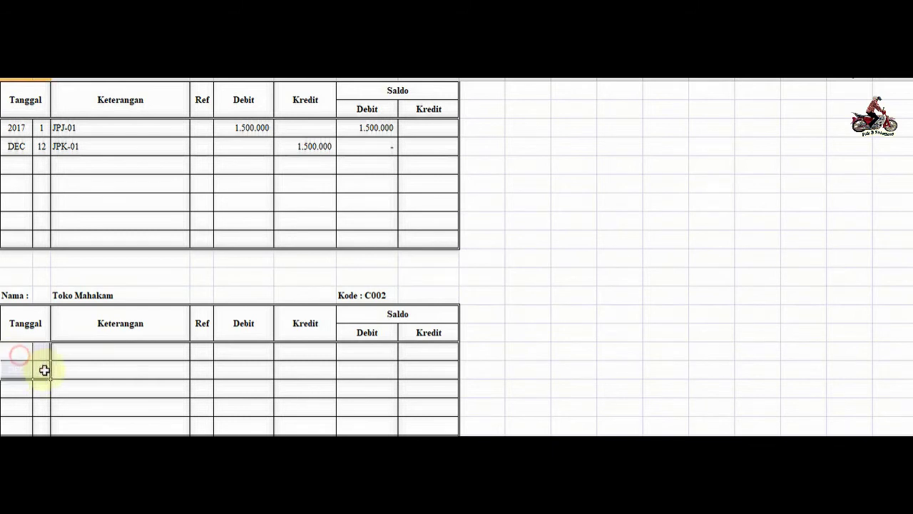
type("2017 DEC")
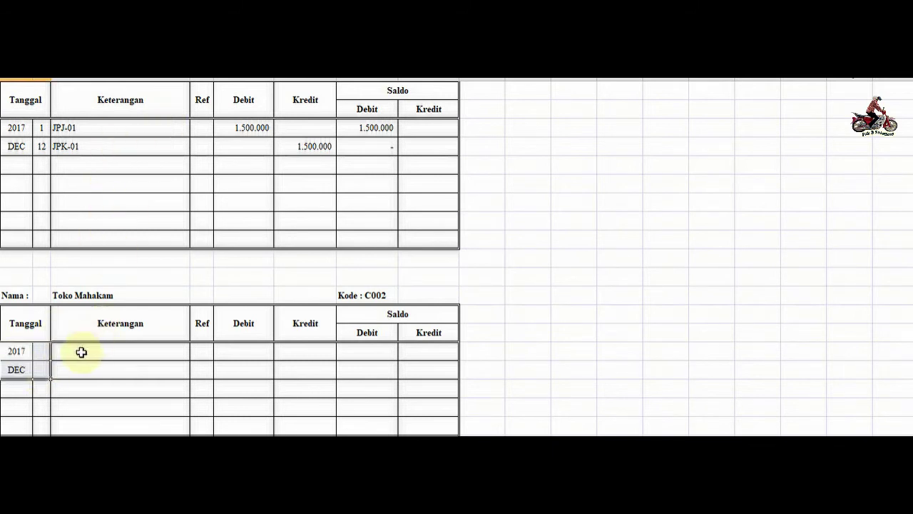
left_click(41, 349)
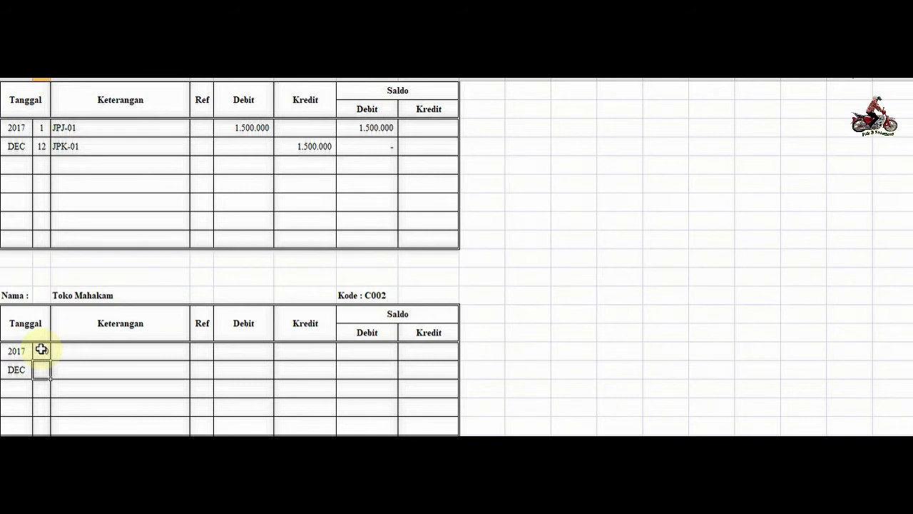
Complete Toko Mahakam's ledger entry with description JPJ-01 and 4.000.000 in both the Debit and Saldo Debit cells.
left_click(63, 355)
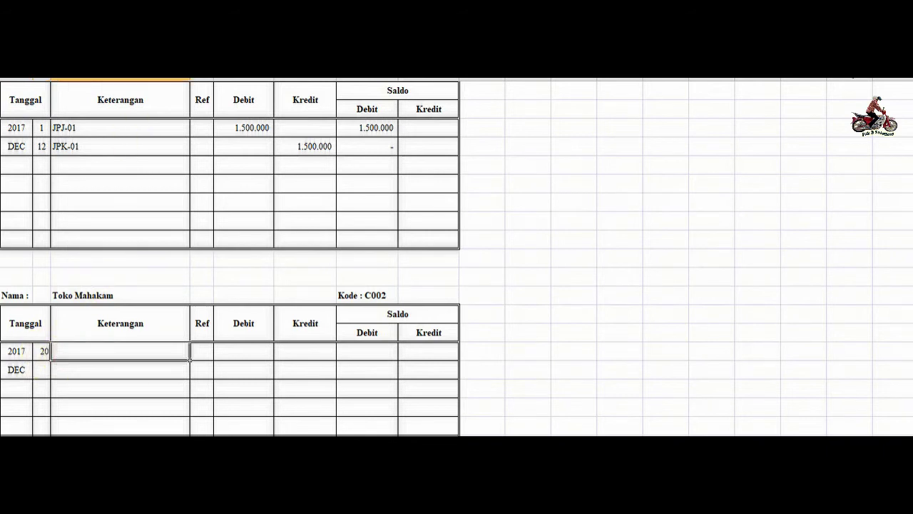
type("JPJ-01")
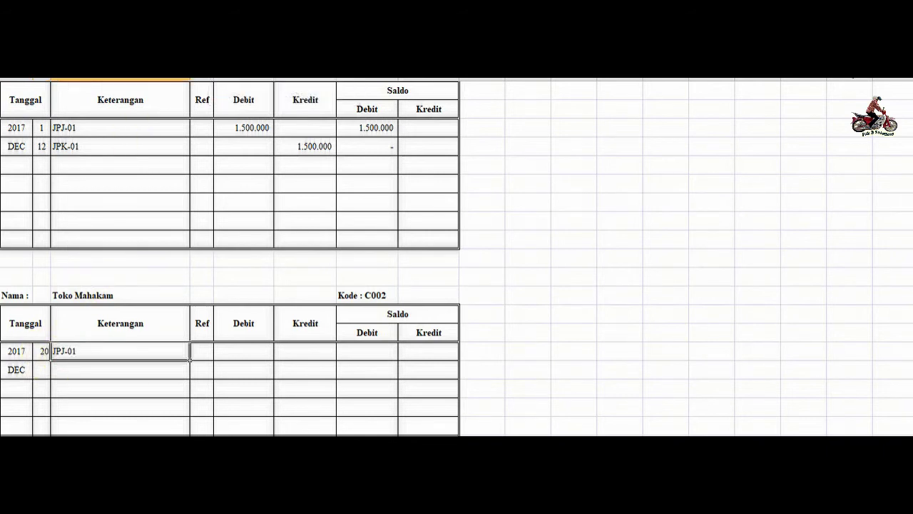
left_click(227, 352)
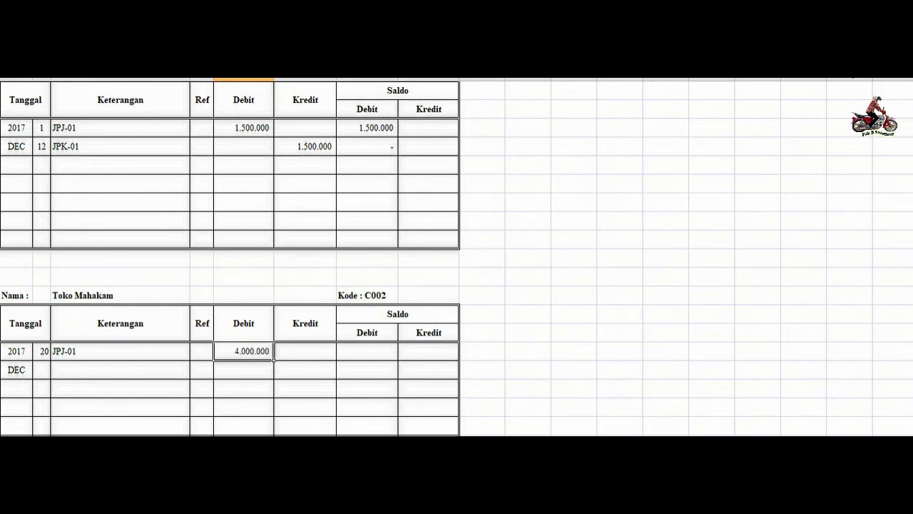
left_click(356, 357)
type("4.000.000")
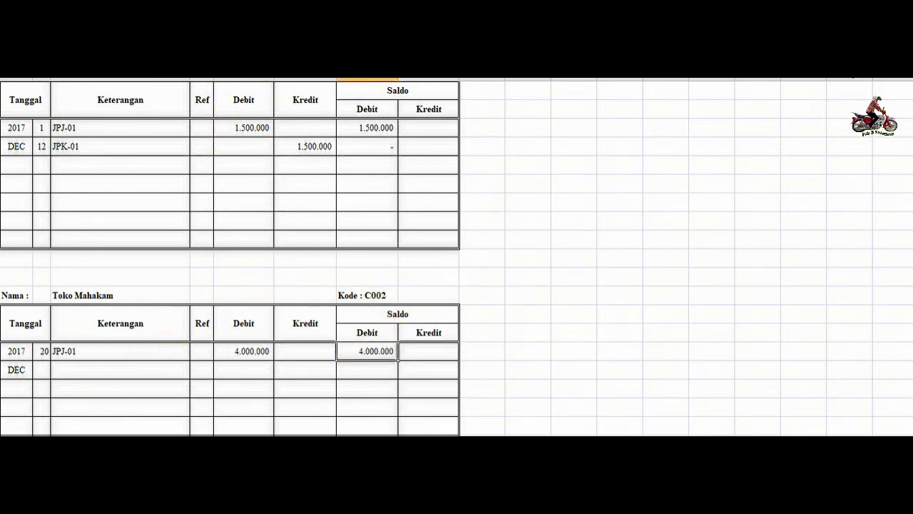
Check the sales and cash receipts journals for further Toko Mahakam transactions against its receivables ledger.
key("ctrl+Page_Up")
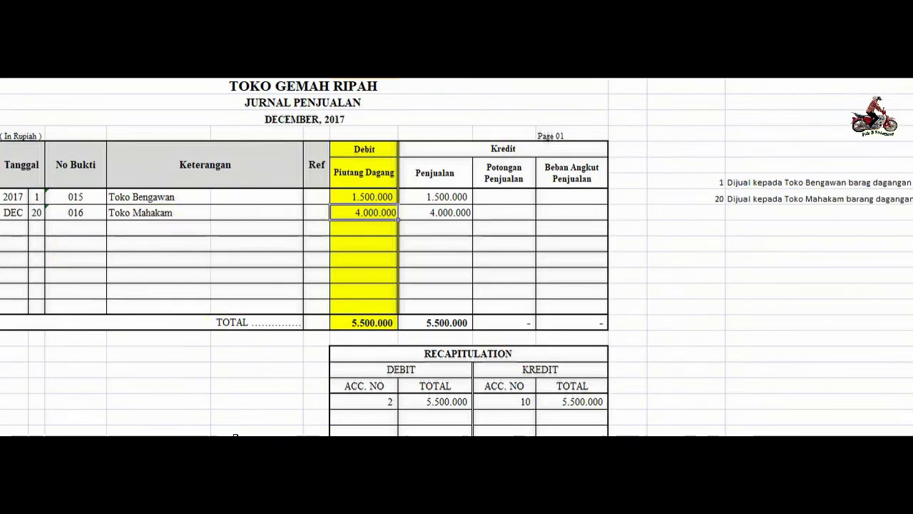
key("ctrl+Page_Down")
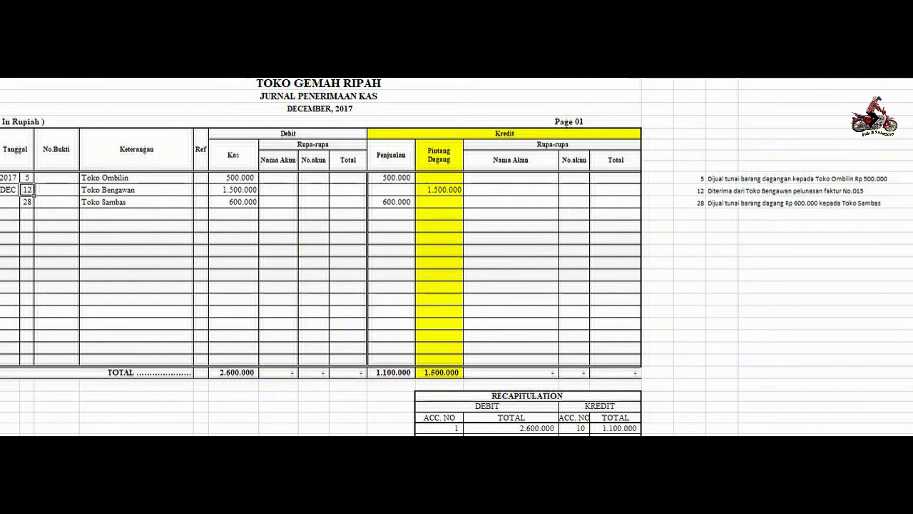
key("ctrl+Page_Down")
left_click_drag(38, 368, 325, 408)
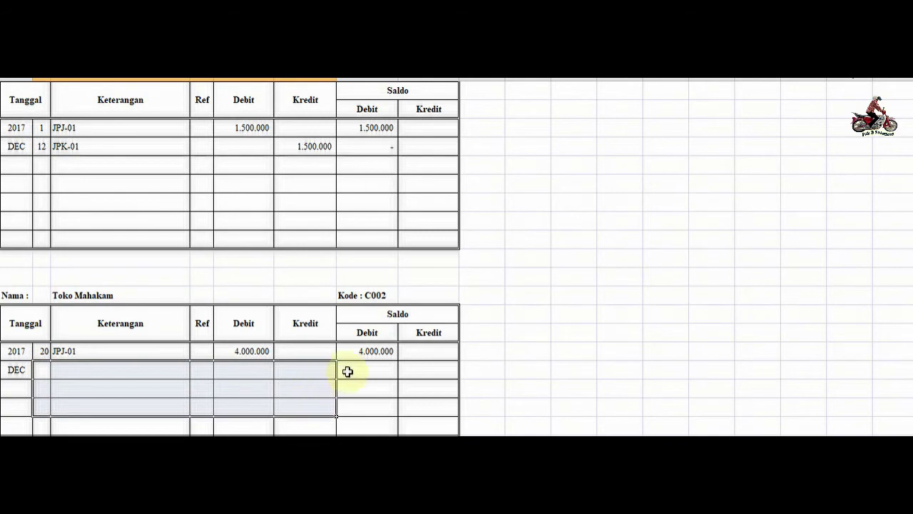
scroll(332, 372, "down", 4)
scroll(330, 373, "up", 6)
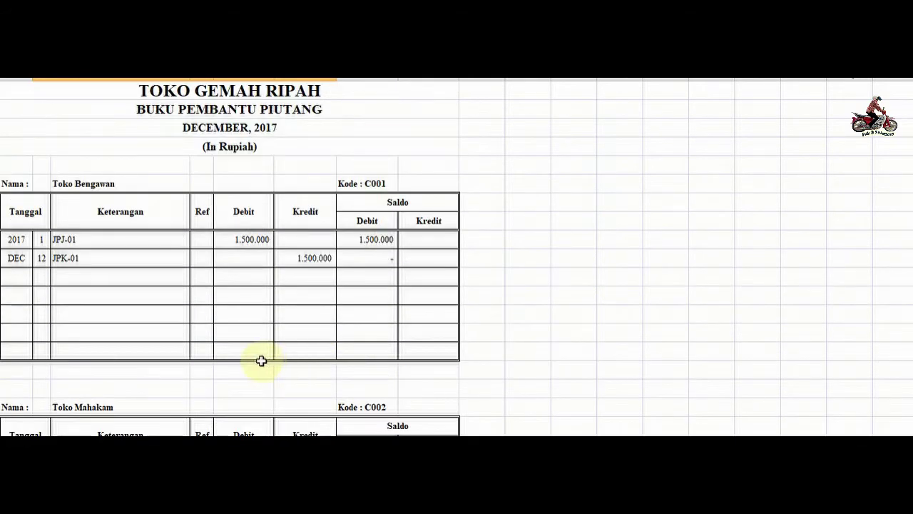
scroll(261, 361, "down", 2)
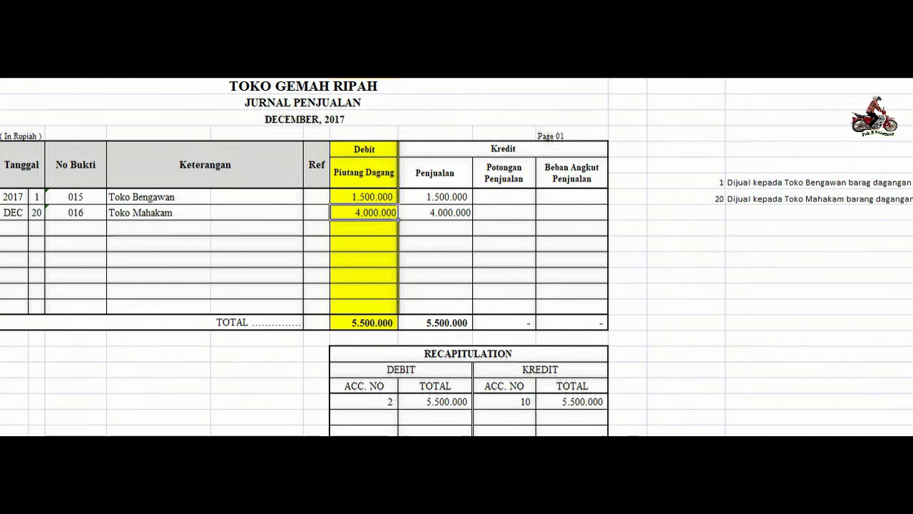
Compare the Piutang Dagang credit in the cash receipts journal with the postings in both customers' receivables ledgers.
left_click(178, 456)
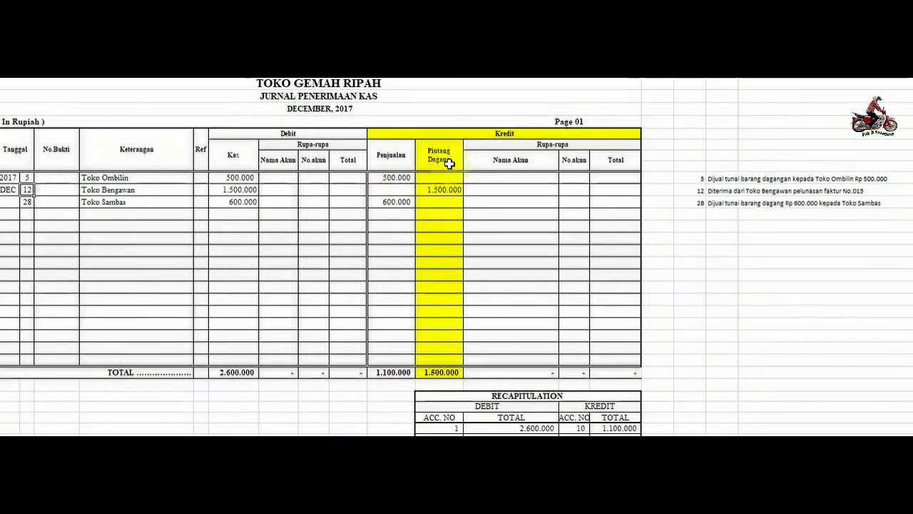
left_click(438, 191)
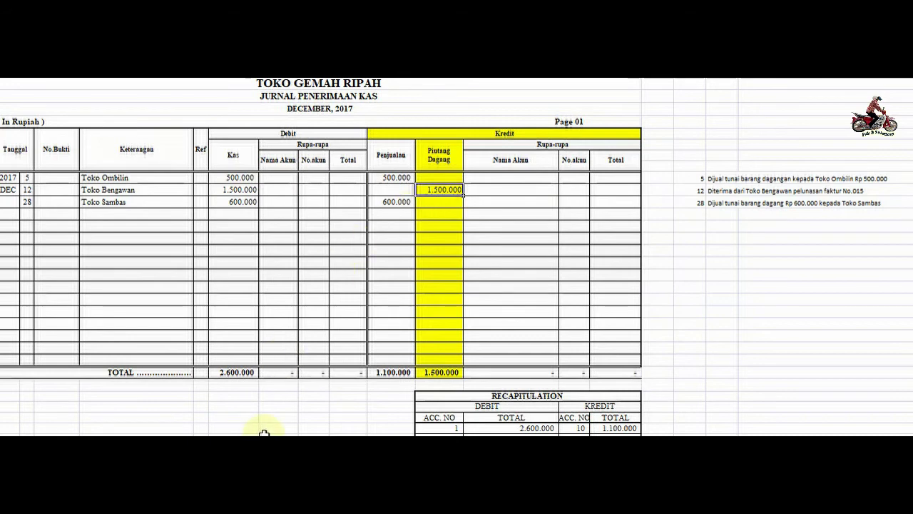
left_click(285, 457)
scroll(259, 163, "up", 2)
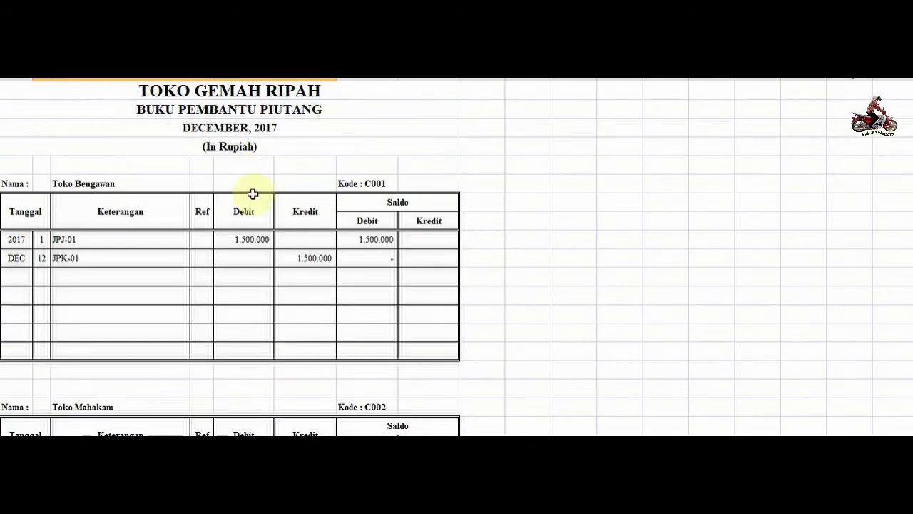
scroll(253, 194, "down", 2)
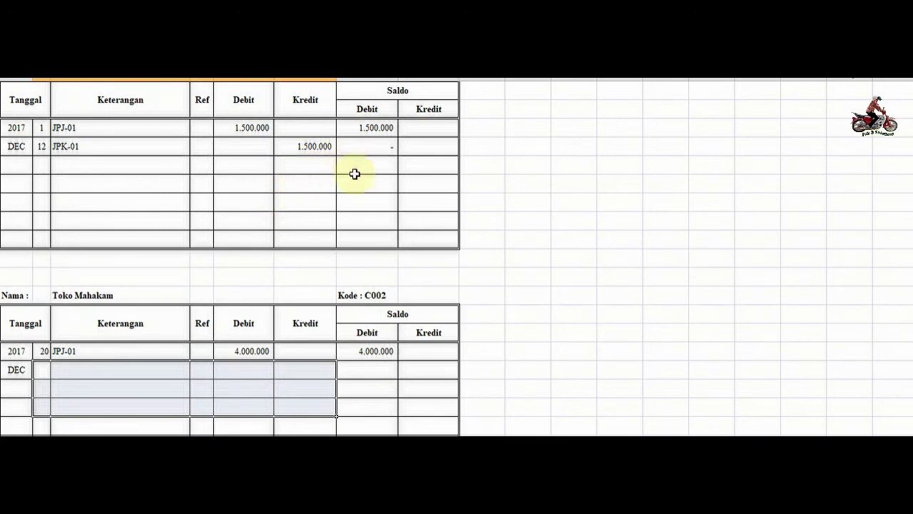
scroll(373, 145, "up", 2)
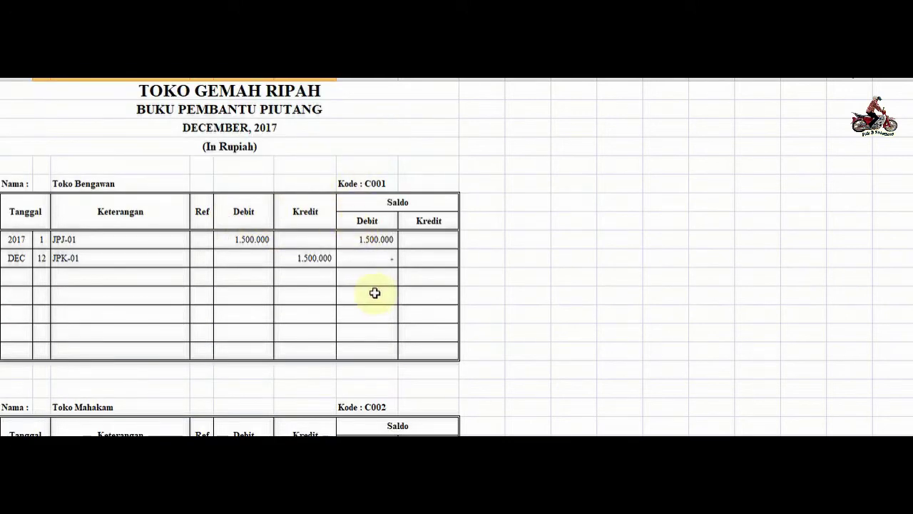
scroll(375, 292, "down", 2)
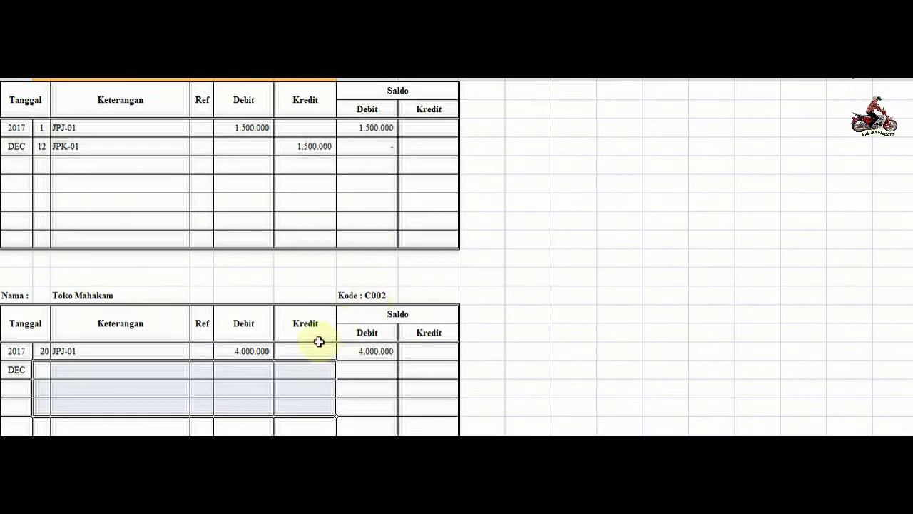
Review Toko Mahakam's Saldo Debit, then open PT.SARI's payables subsidiary ledger and deselect its transaction rows.
left_click(376, 349)
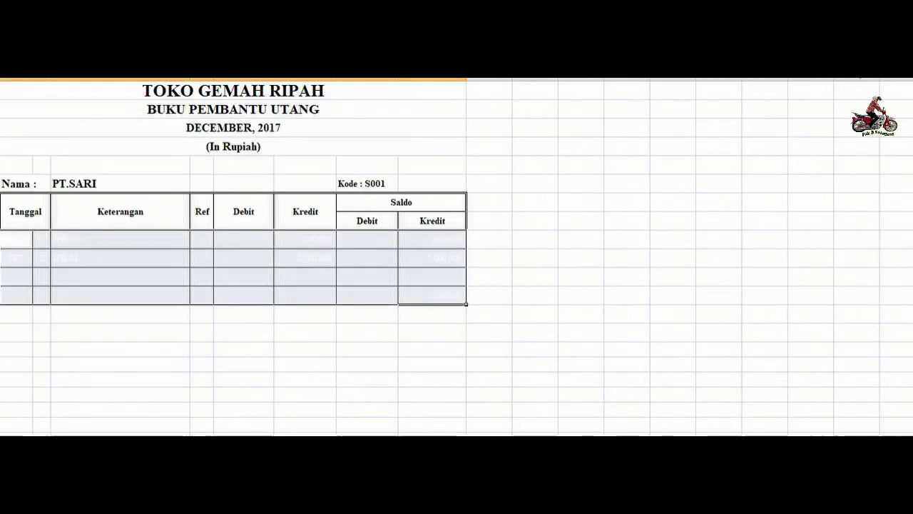
left_click(560, 155)
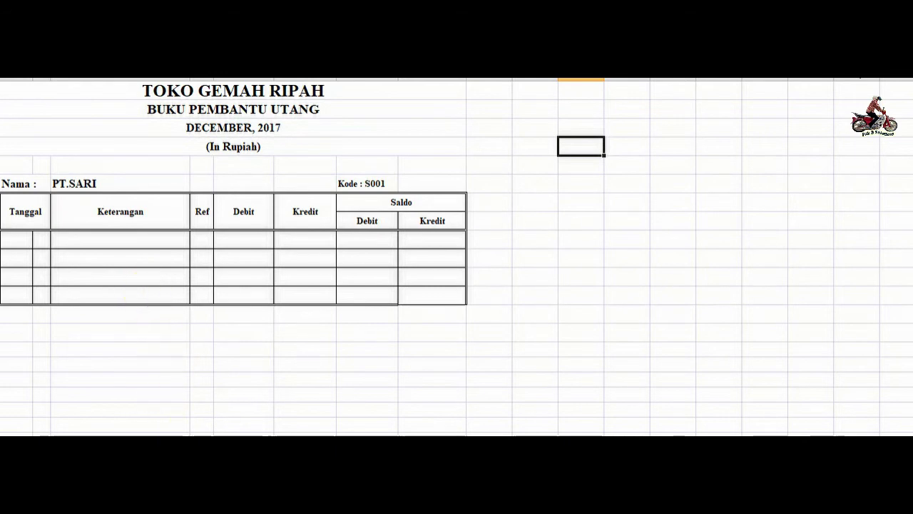
Highlight both PT.SARI amounts in the Utang Dagang credit column of the purchases journal in yellow.
left_click(146, 434)
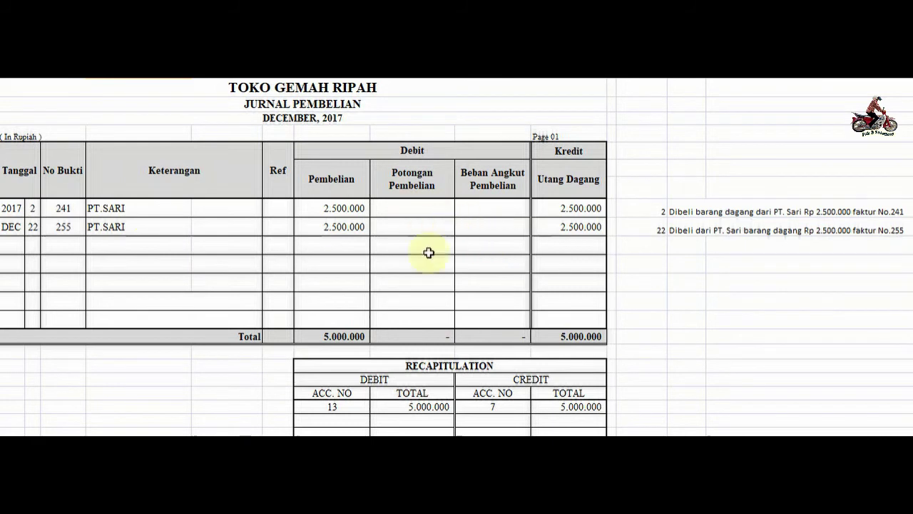
left_click(582, 213)
left_click_drag(582, 218, 581, 226)
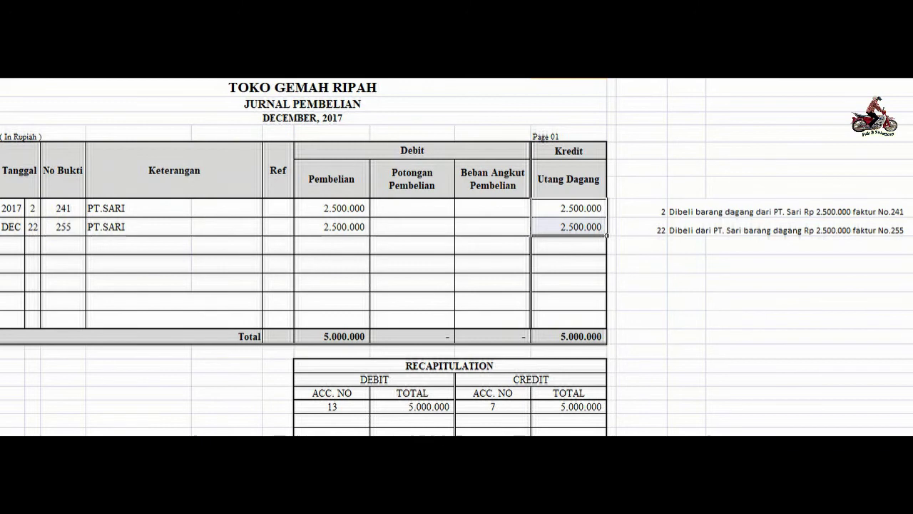
key("alt+h")
key("h")
key("Return")
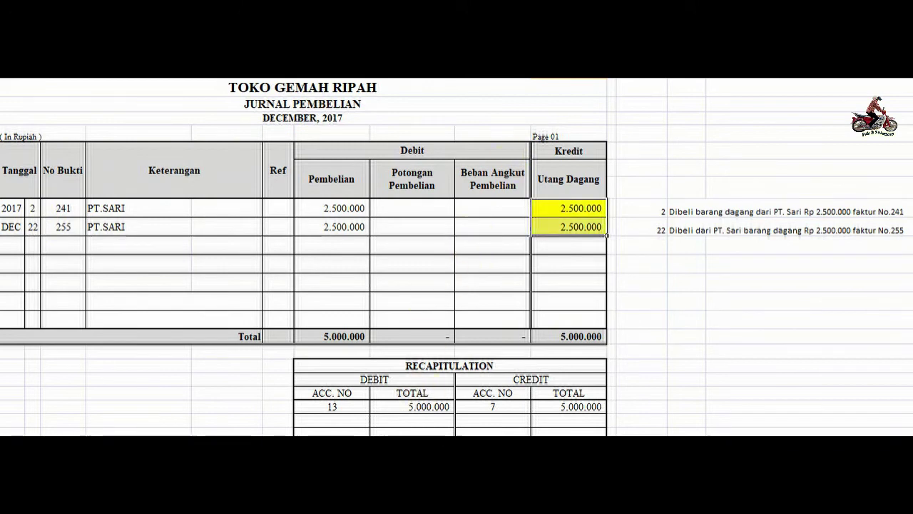
Fill the first two rows of PT.SARI's payables ledger with the dates 2 and 22 DEC 2017 and description JPB-01.
key("ctrl+Page_Down")
left_click(360, 363)
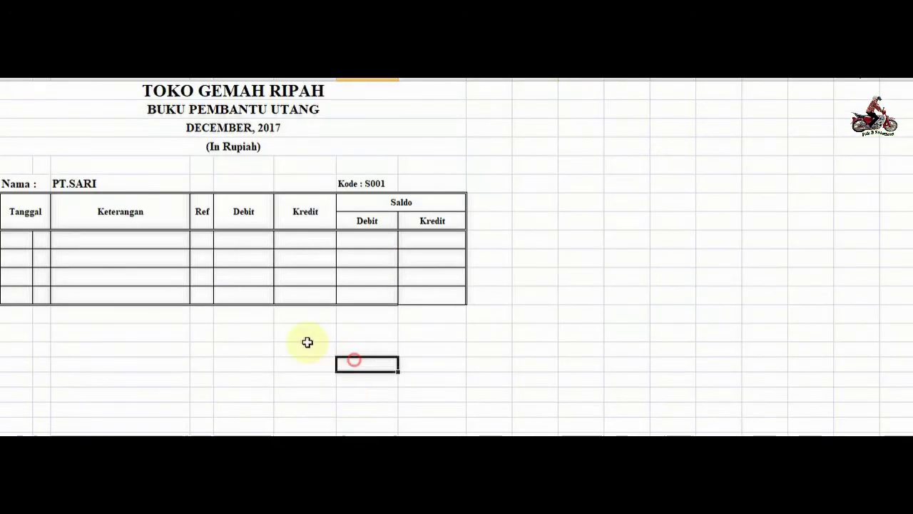
left_click_drag(23, 238, 35, 256)
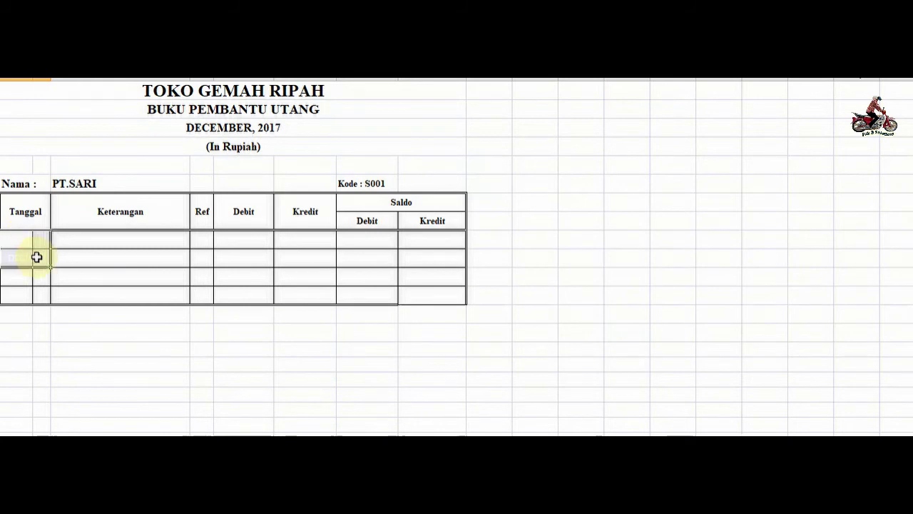
left_click(112, 79)
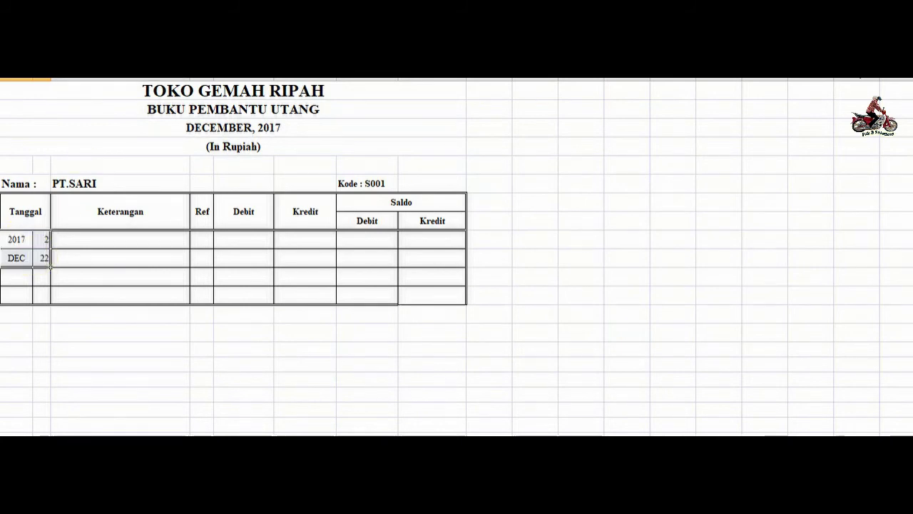
left_click_drag(76, 238, 76, 258)
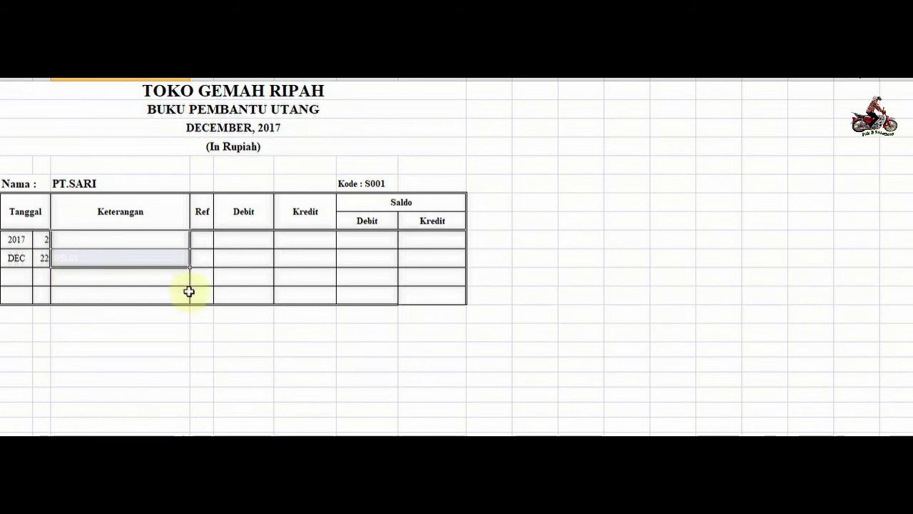
type("JPB-01")
key("ctrl+Return")
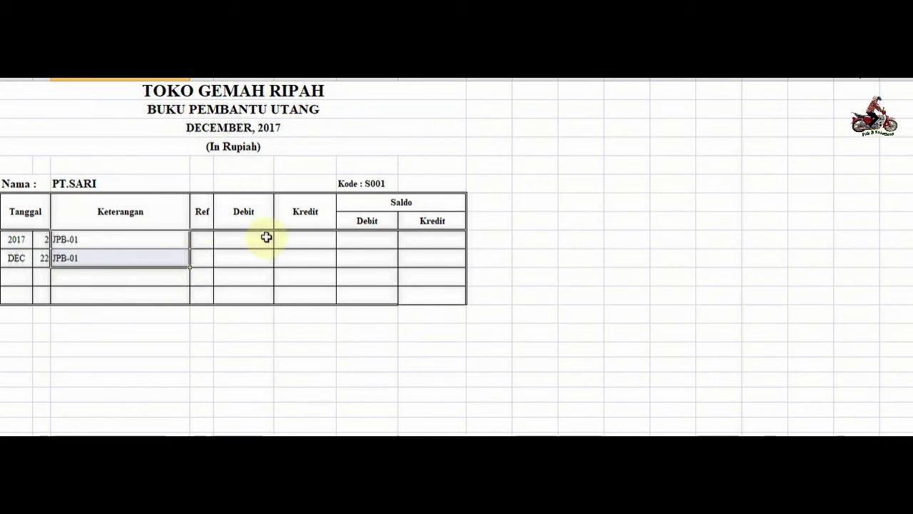
Post 2.500.000 from the purchases journal to the Kredit column for each of PT.SARI's two entries.
left_click(292, 237)
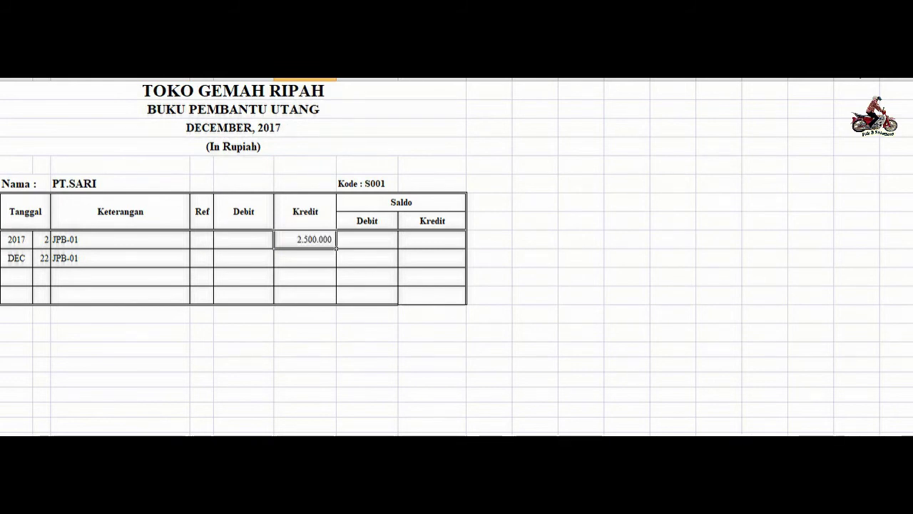
key("ctrl+Page_Up")
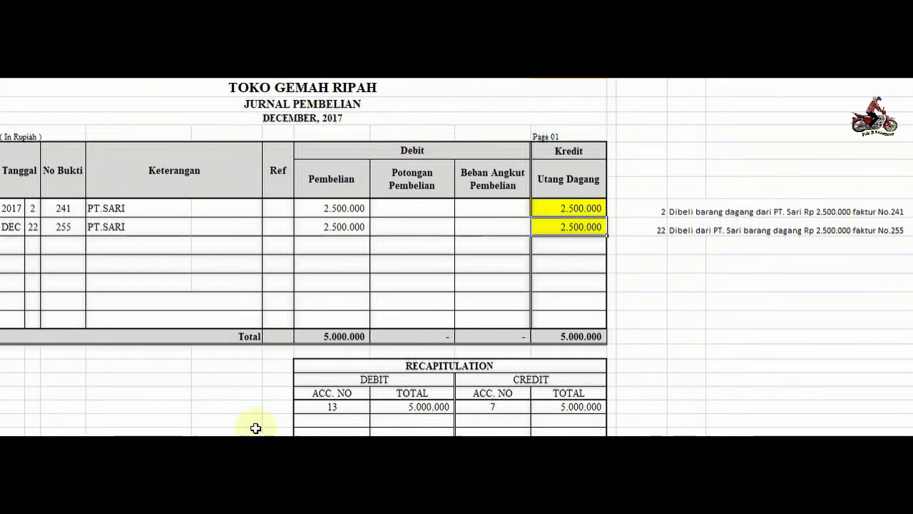
key("ctrl+Page_Down")
left_click(303, 255)
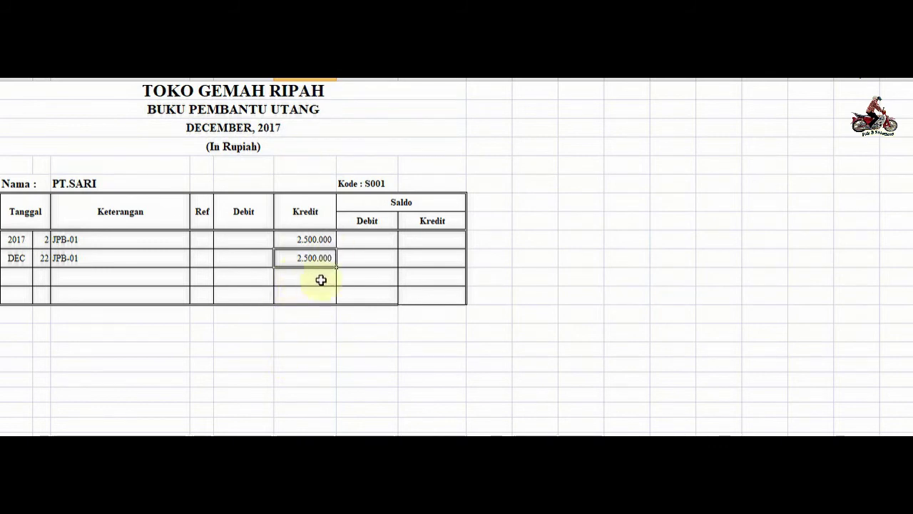
Fill PT.SARI's Saldo Kredit column with 2.500.000 for the first entry and 5.000.000 for the second.
left_click(427, 239)
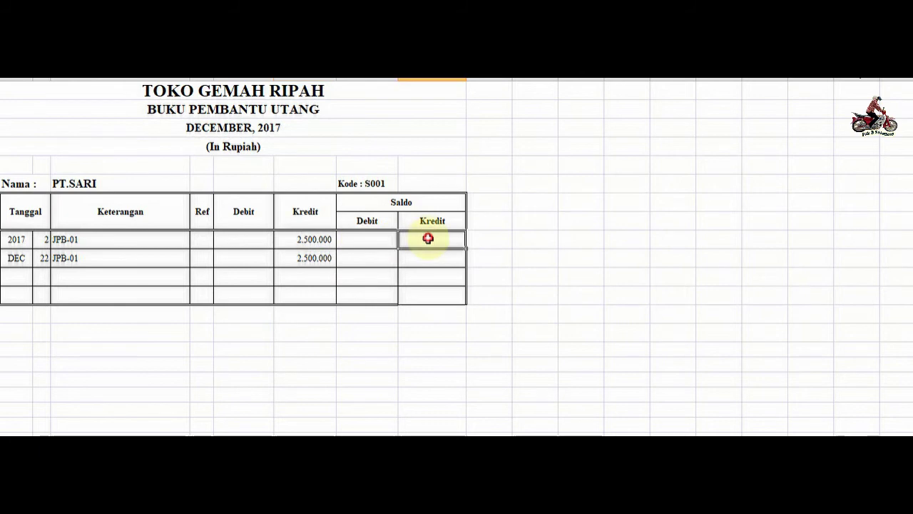
type("2.500.000")
left_click(414, 253)
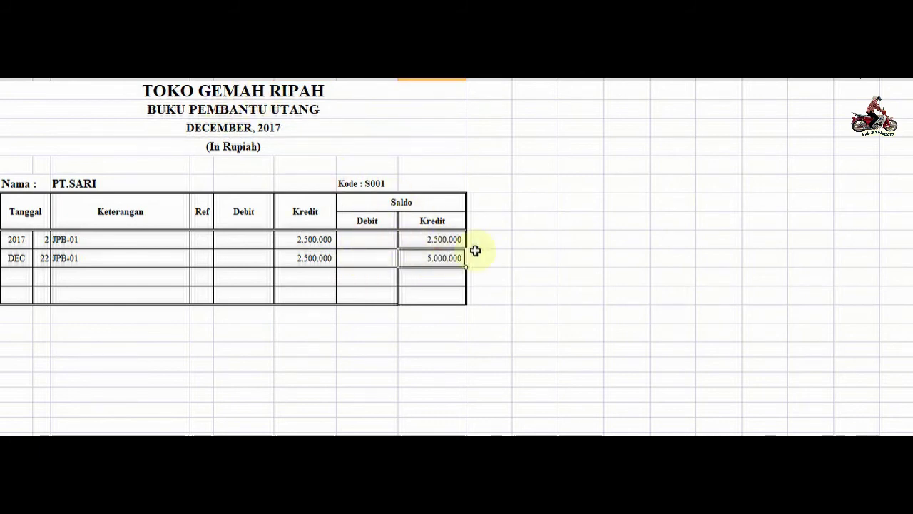
Check the Utang Dagang column of the cash payments journal for debits affecting PT.SARI's payables ledger.
left_click(478, 241)
left_click_drag(35, 273, 102, 289)
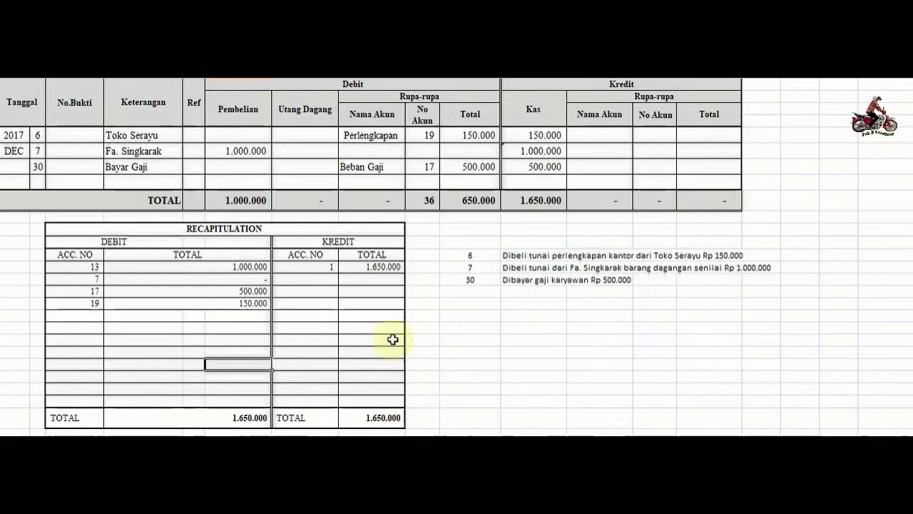
scroll(418, 312, "up", 2)
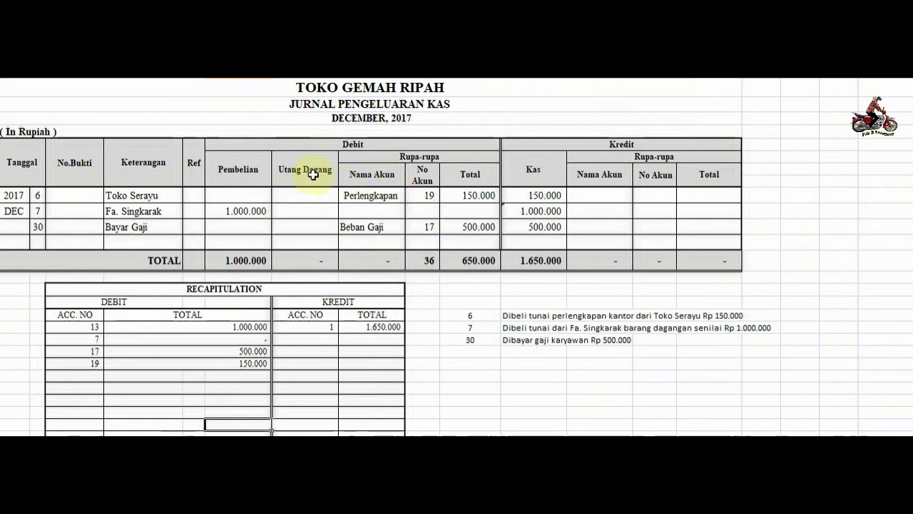
left_click_drag(302, 169, 316, 255)
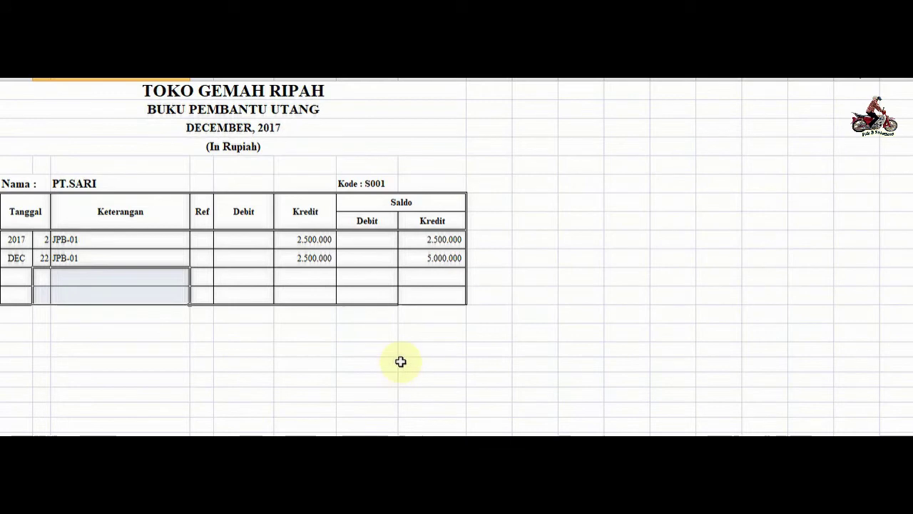
left_click(401, 361)
Look over the balance list templates, and review the Saldo columns in Toko Bengawan's and Toko Mahakam's receivables ledgers.
scroll(132, 198, "down", 5)
scroll(141, 206, "up", 4)
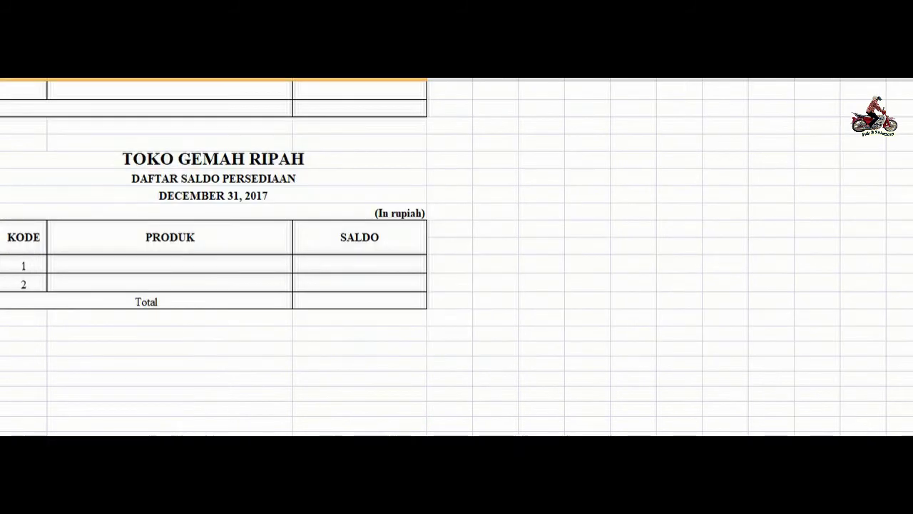
scroll(497, 257, "up", 7)
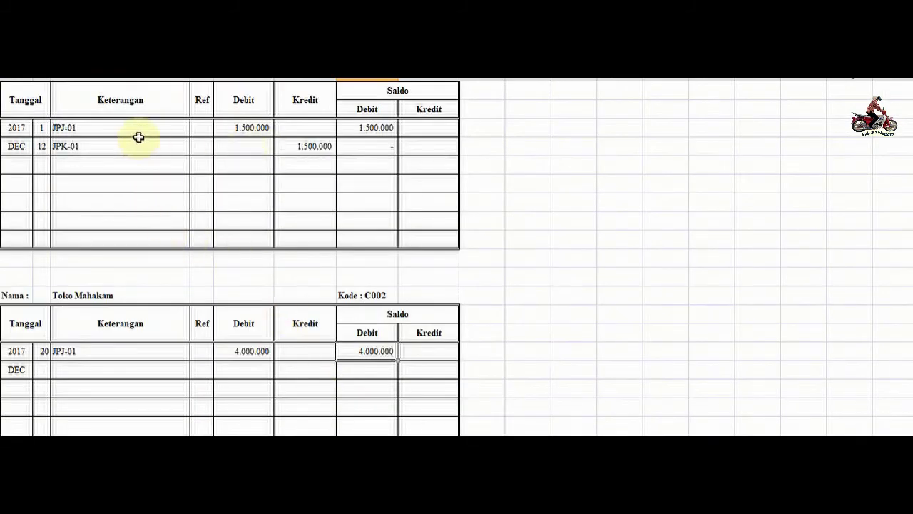
scroll(138, 136, "up", 3)
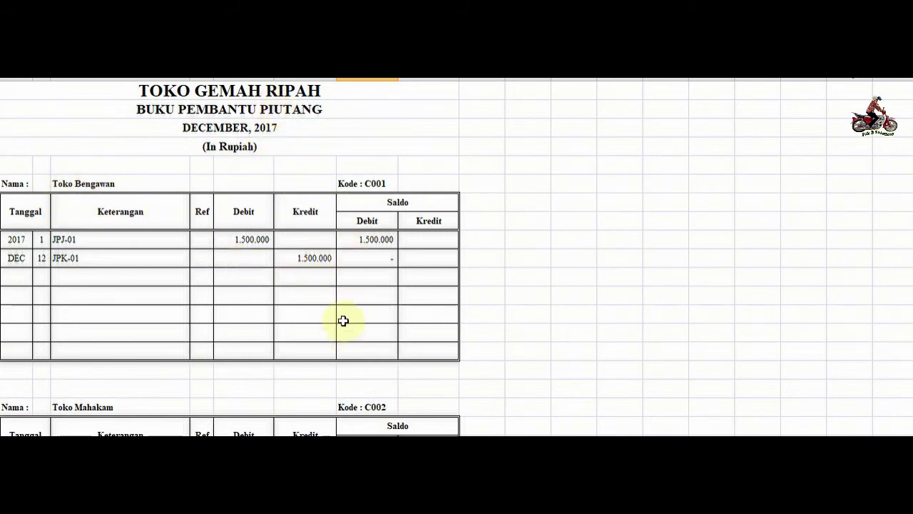
scroll(343, 321, "down", 2)
scroll(292, 307, "down", 3)
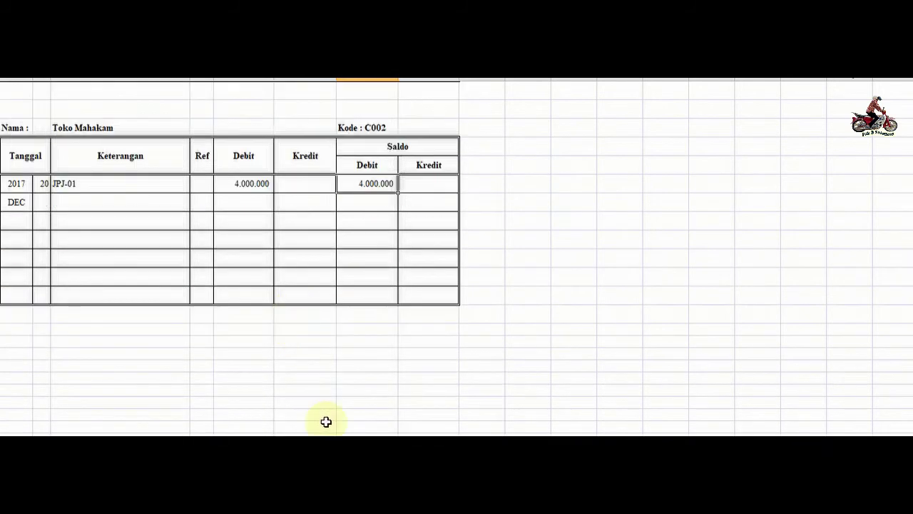
Enter Toko Bengawan as debtor number 1 in the Daftar Saldo Piutang with a nil balance (-).
key("ctrl+Page_Down")
left_click(12, 193)
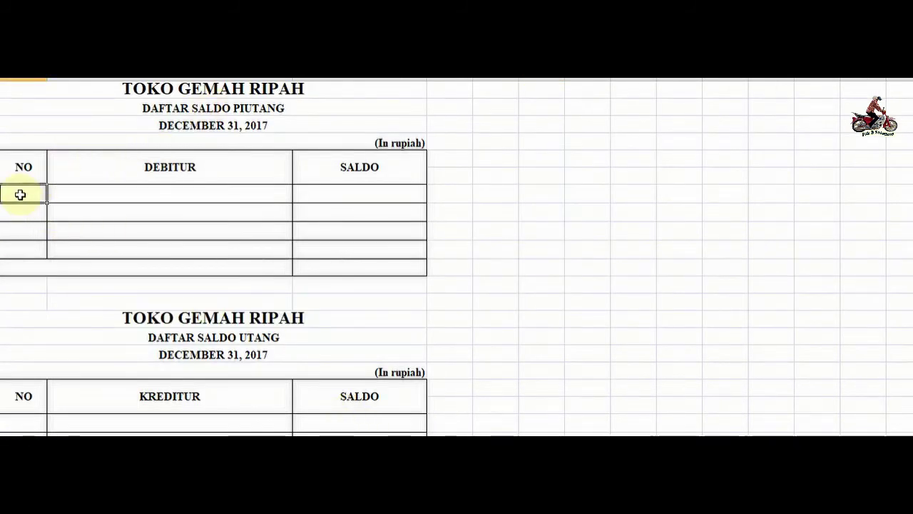
key("ctrl+v")
key("ctrl+z")
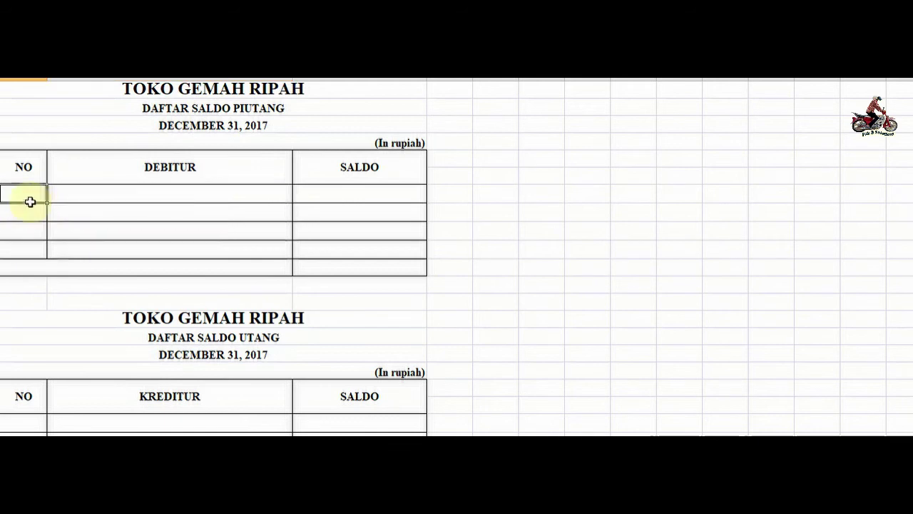
left_click(73, 196)
type("Toko Bengawan")
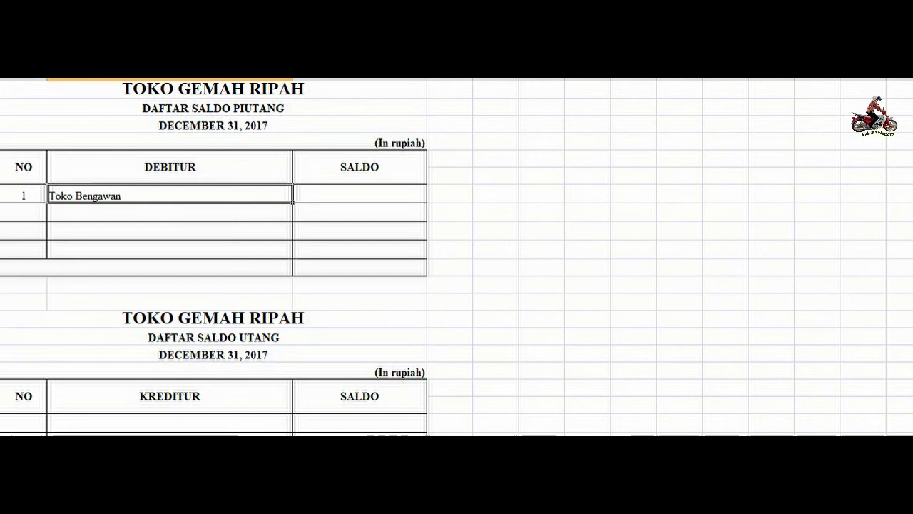
left_click(309, 196)
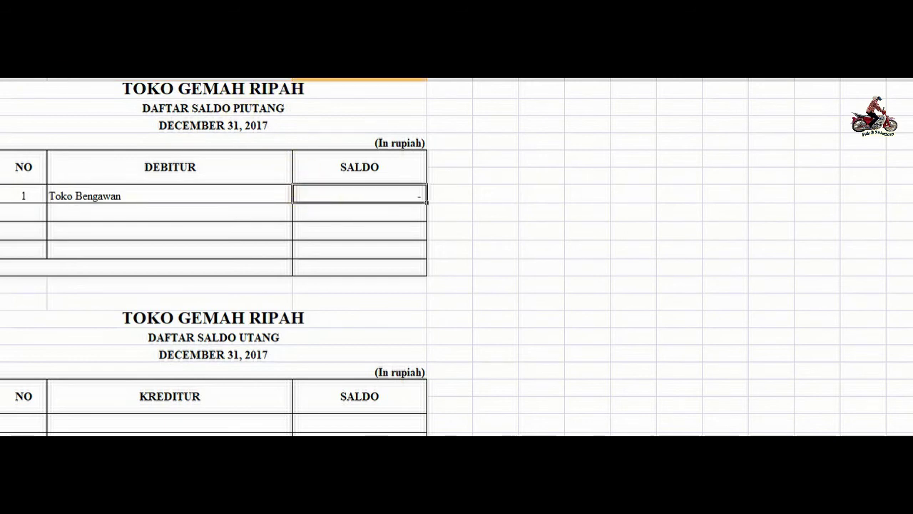
Add Toko Mahakam as debtor number 2 in the Daftar Saldo Piutang.
left_click(26, 209)
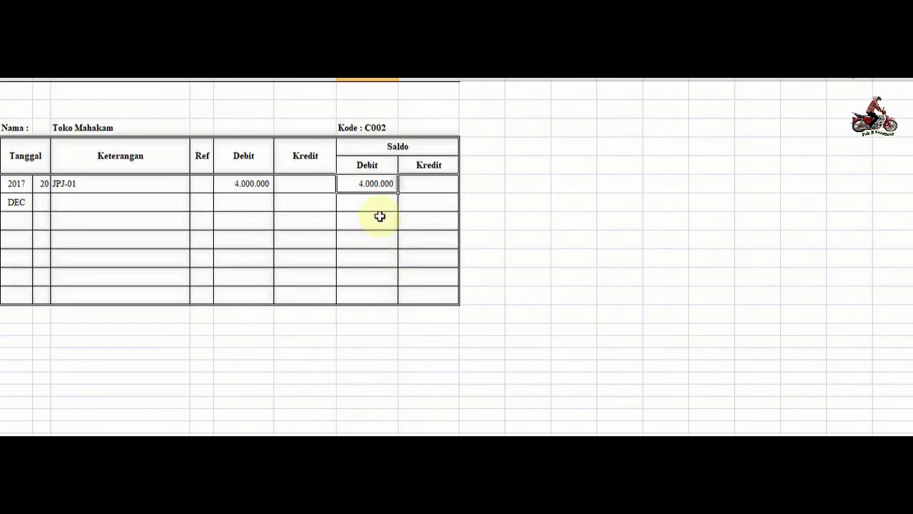
scroll(301, 153, "up", 5)
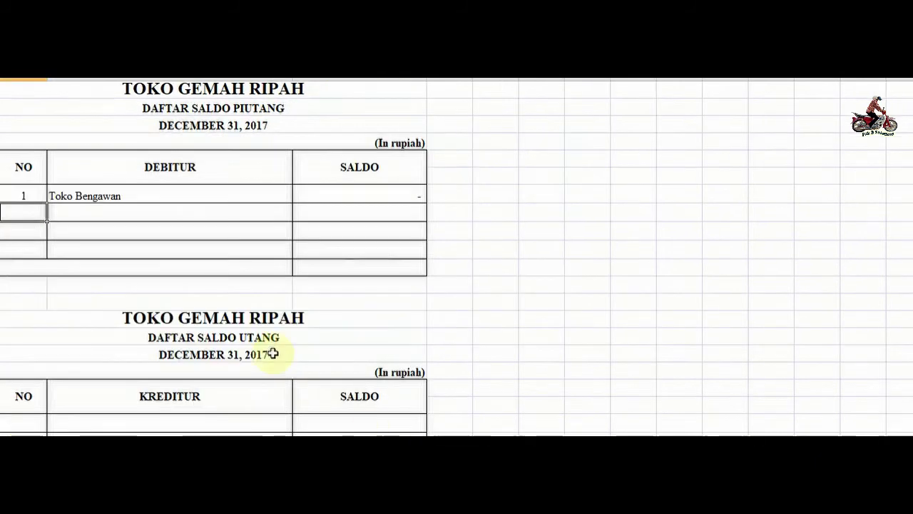
left_click_drag(16, 208, 90, 207)
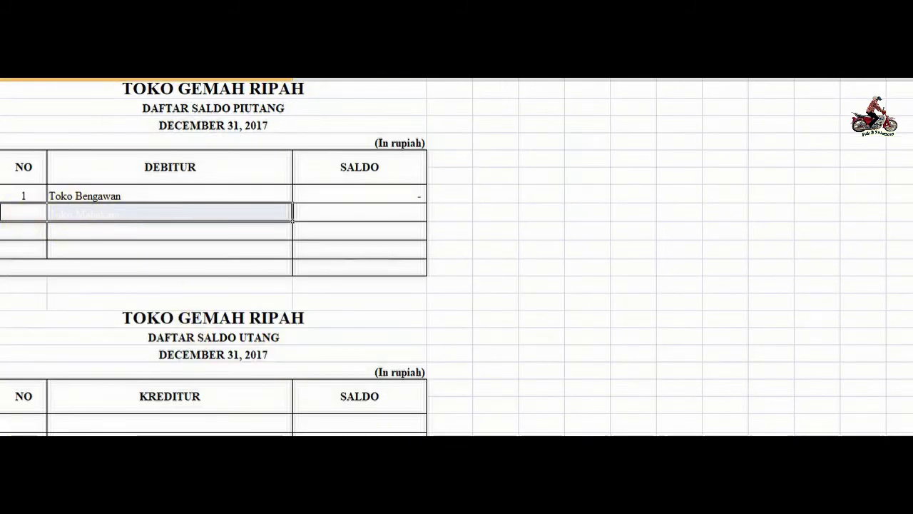
type("2\tToko Mahakam")
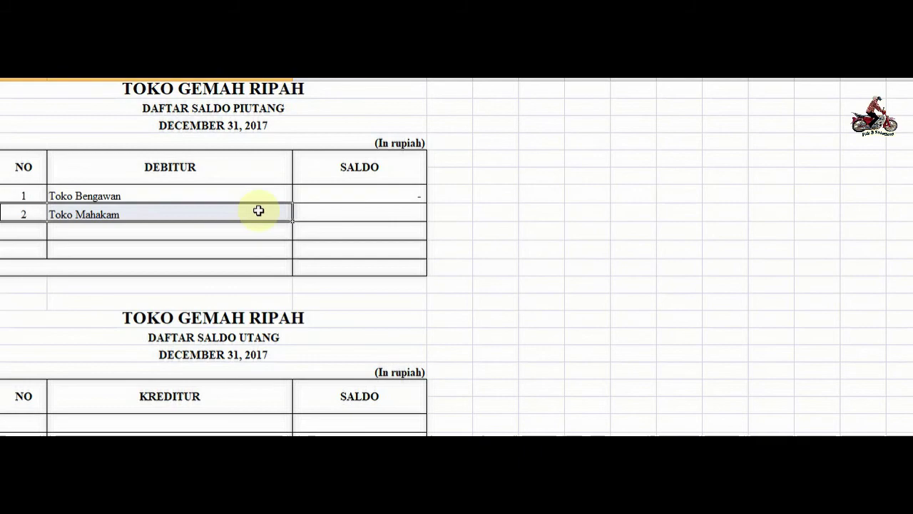
Look up Toko Mahakam's Saldo Debit in the receivables ledger and enter 4.000.000 as its Saldo in the receivables balance list.
left_click(338, 213)
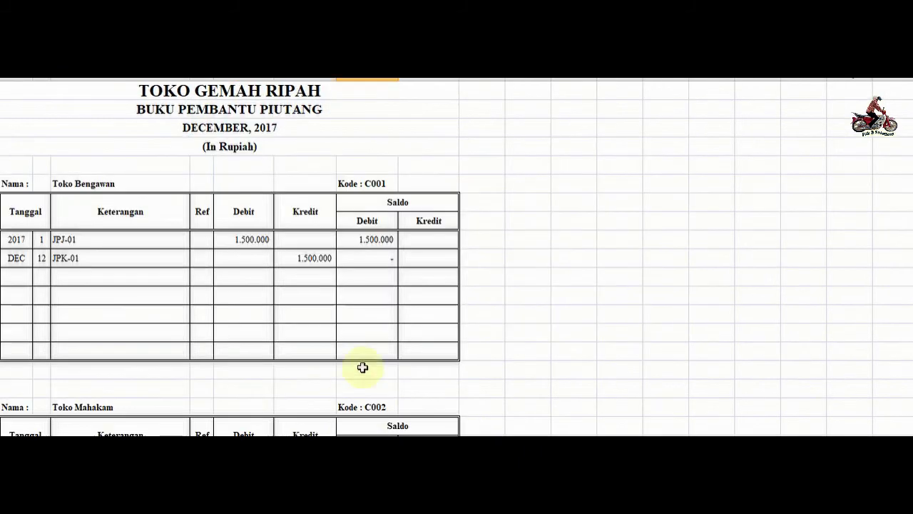
scroll(351, 389, "down", 4)
left_click(383, 240)
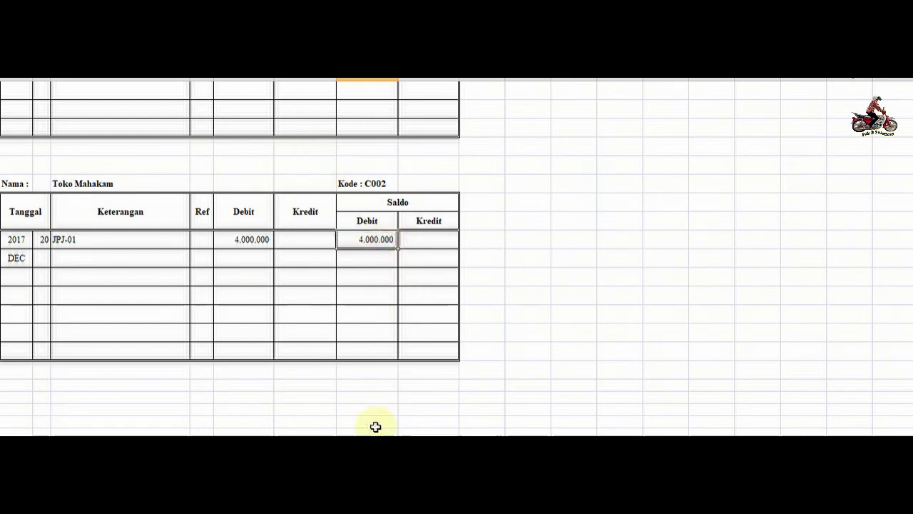
key("ctrl+Page_Down")
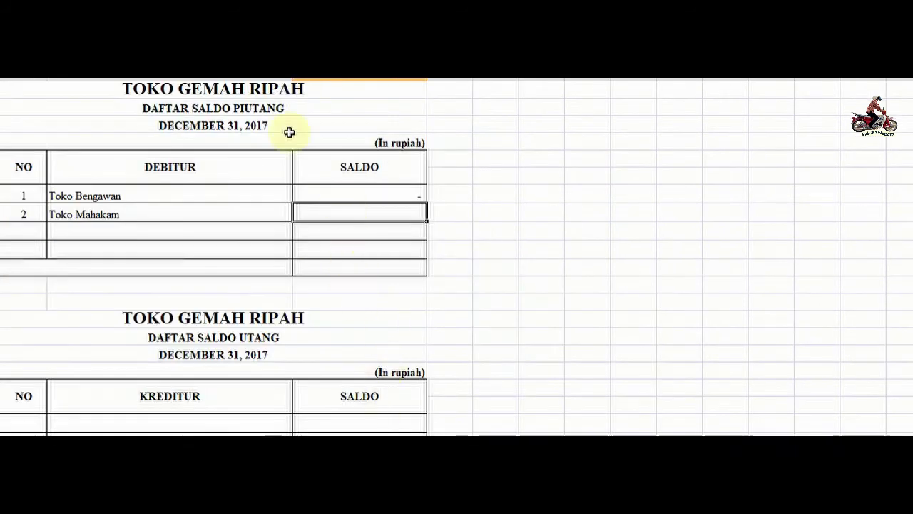
type("4.000.000")
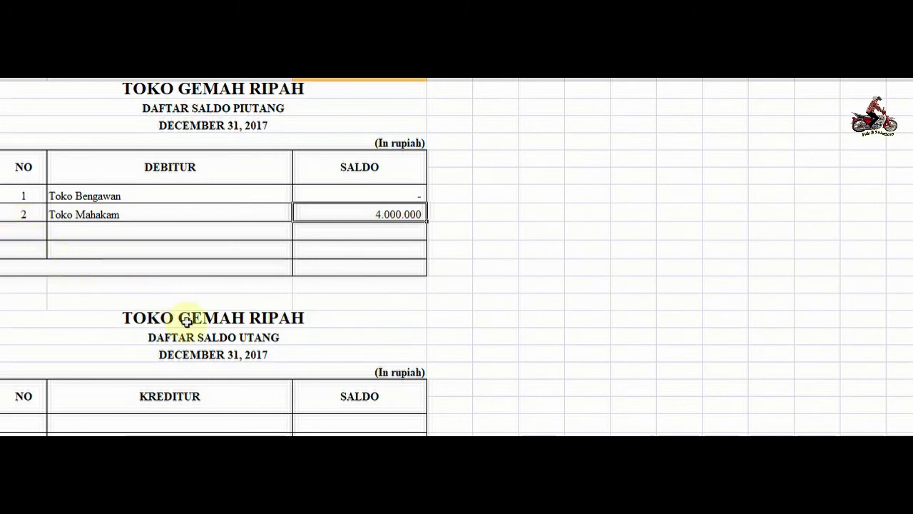
Enter PT.SARI as creditor number 1 in the Daftar Saldo Utang with a Saldo of 5.000.000.
scroll(188, 318, "down", 2)
left_click_drag(17, 318, 118, 318)
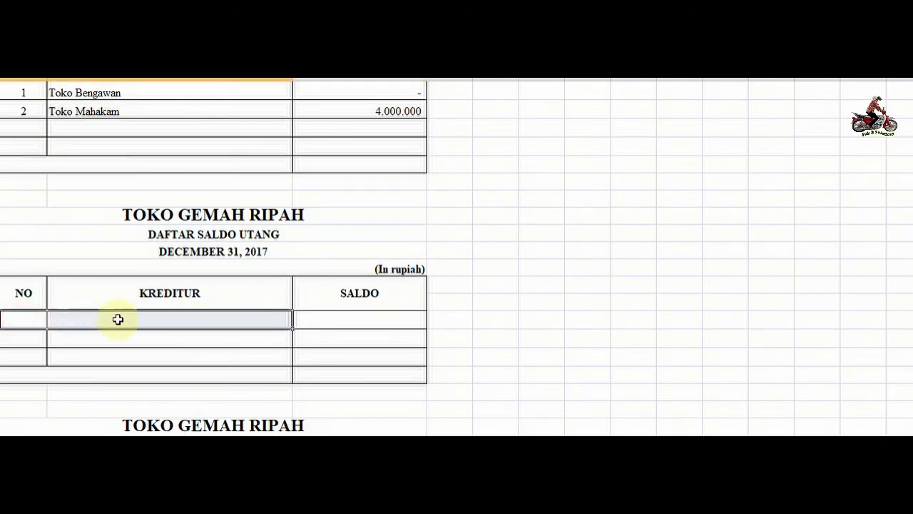
type("1\tPT.SARI")
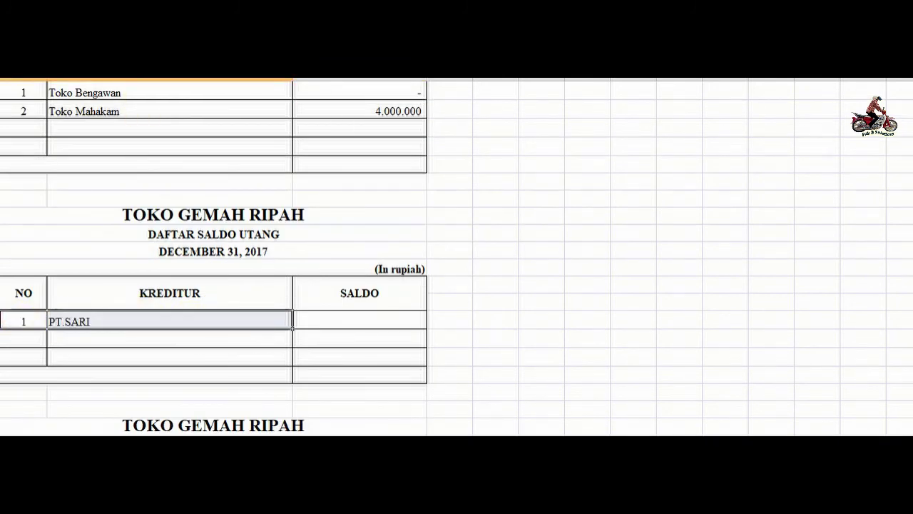
left_click(308, 325)
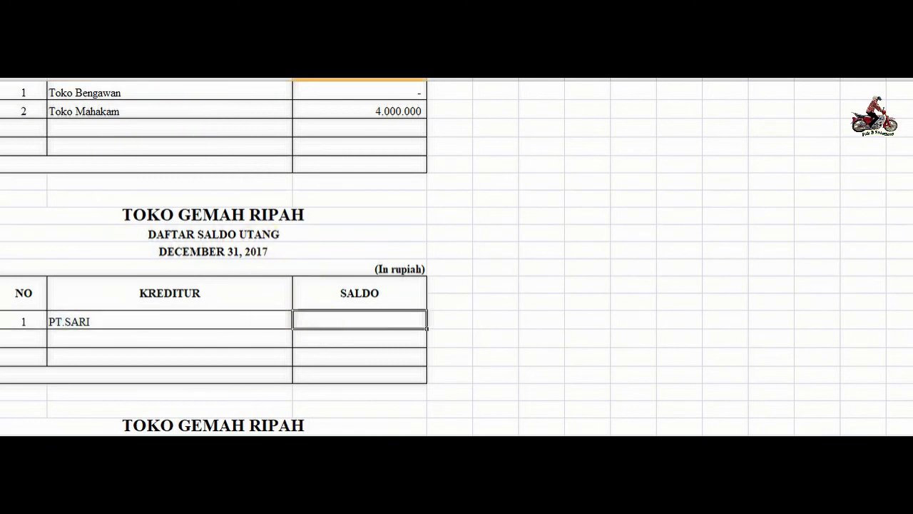
type("5.000.000")
Make PT.SARI's December 22 Saldo Kredit bold in the payables subsidiary ledger, and return to the balance lists.
key("ctrl+Page_Down")
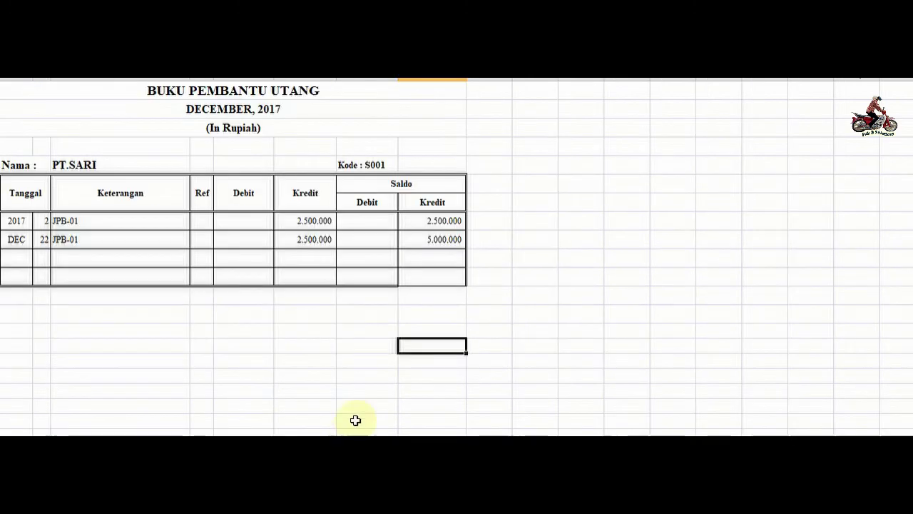
left_click(445, 239)
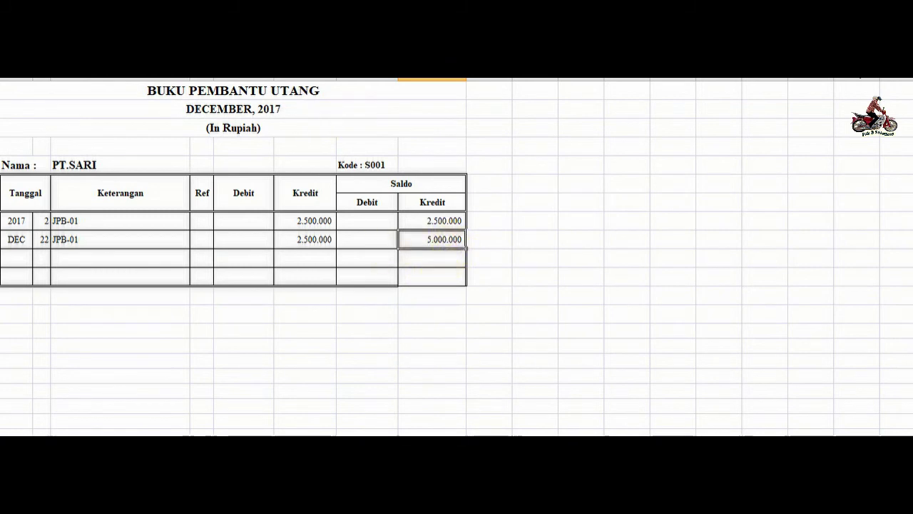
key("ctrl+b")
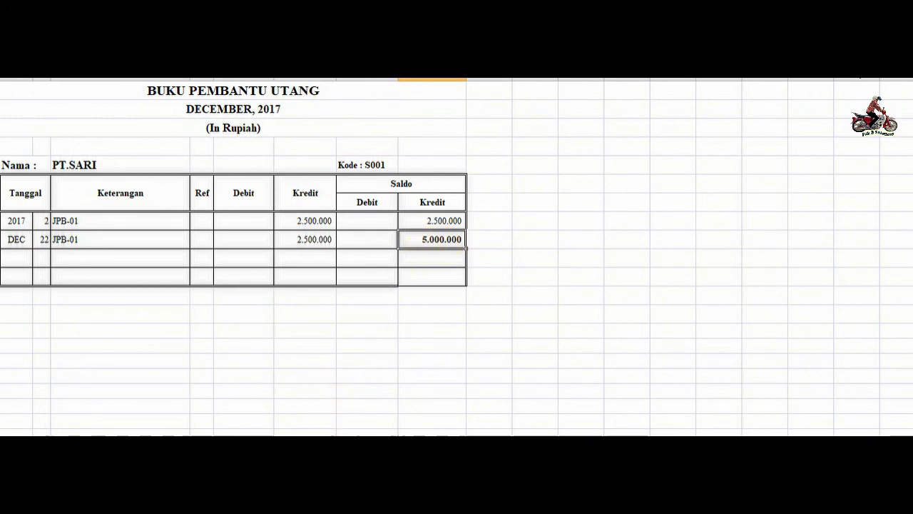
key("ctrl+Page_Down")
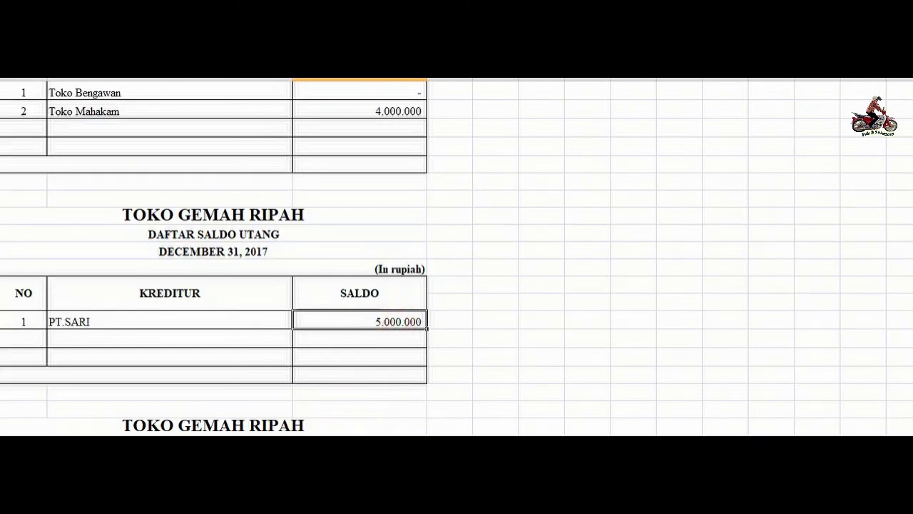
Check Toko Mahakam's ledger balance against the receivables balance list, and review the completed receivables and payables lists.
key("ctrl+Page_Up")
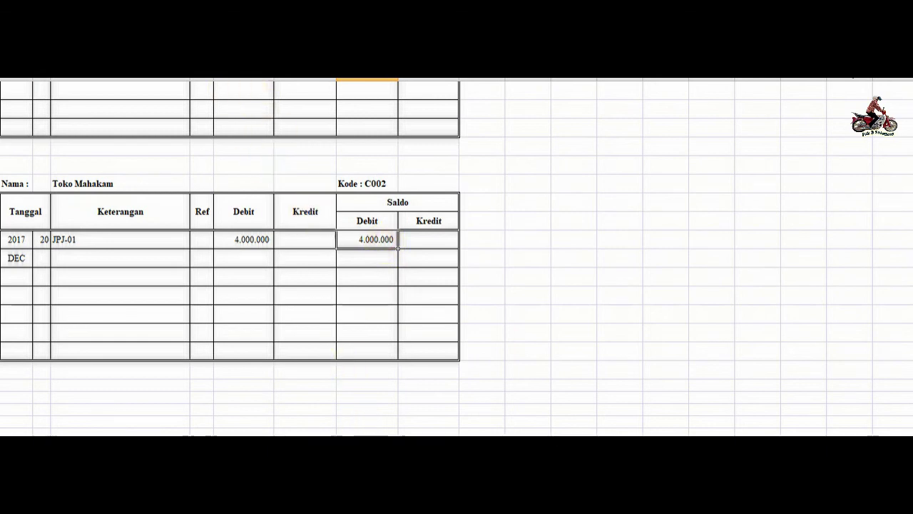
key("ctrl+Page_Down")
scroll(330, 363, "up", 2)
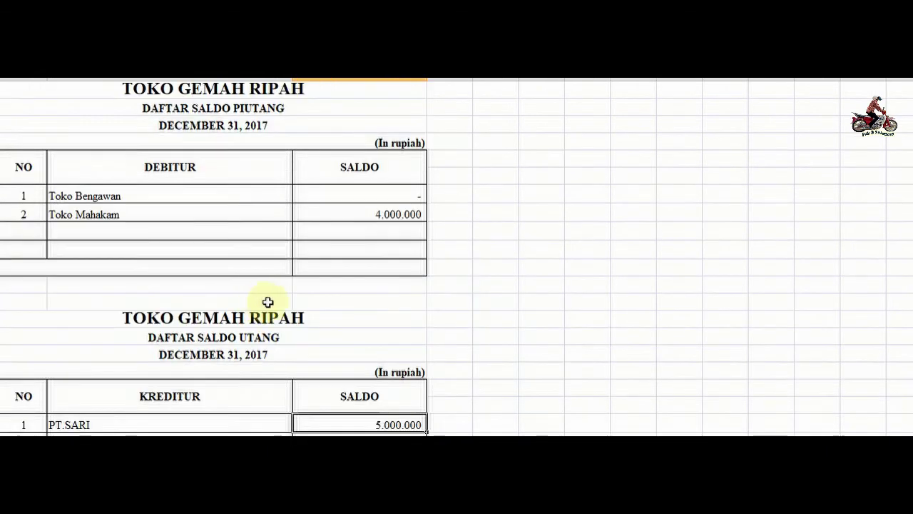
left_click(371, 215)
left_click(451, 300)
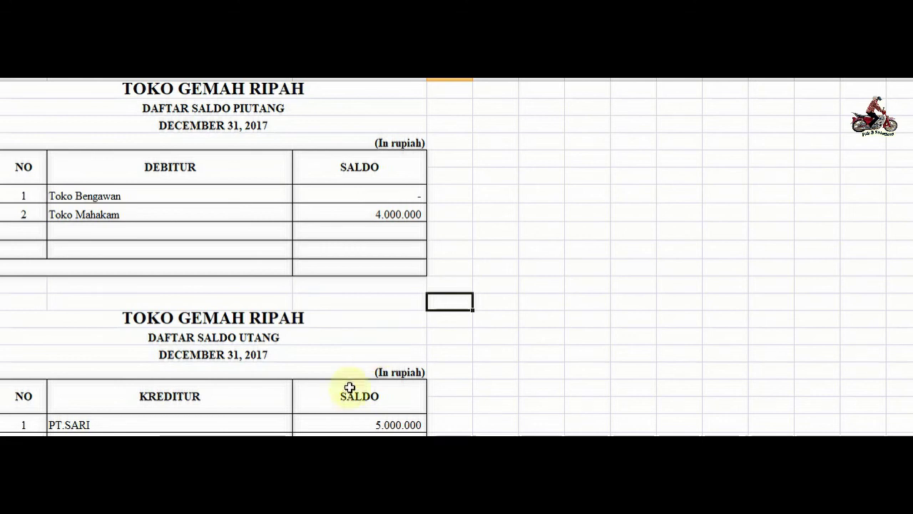
scroll(302, 323, "down", 3)
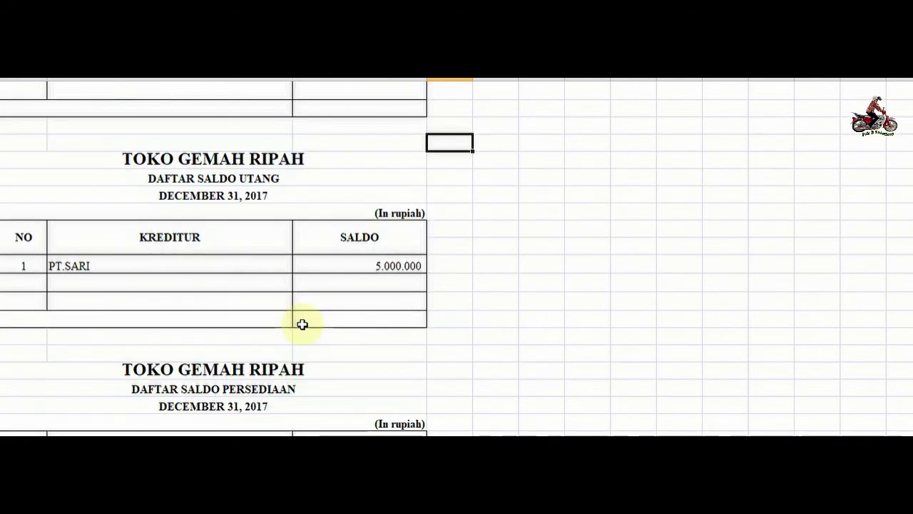
scroll(302, 323, "up", 3)
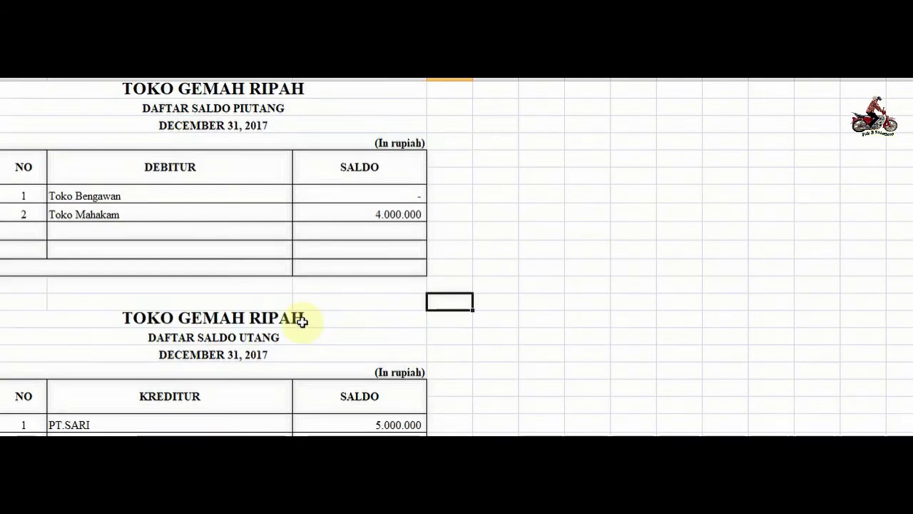